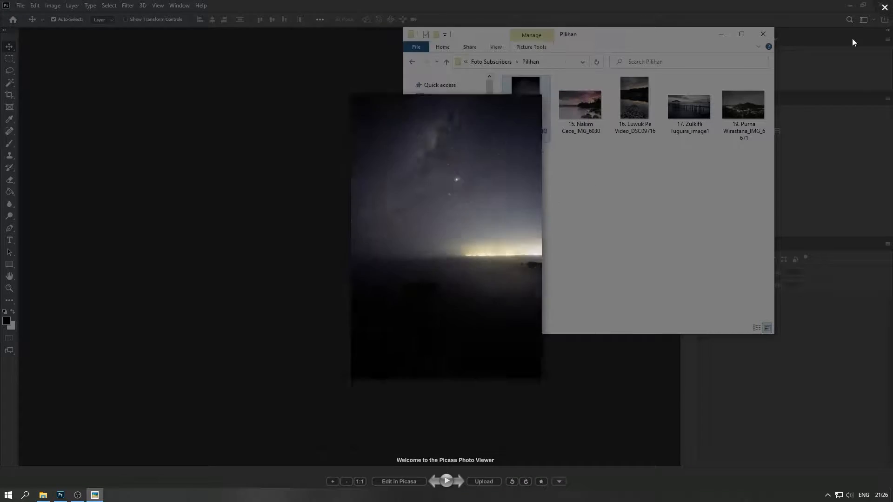
Step: Open the Milky Way seascape raw photo from the Pilihan folder in Camera Raw and apply its lens corrections
{"action": "left_click", "coordinate": [628, 250]}
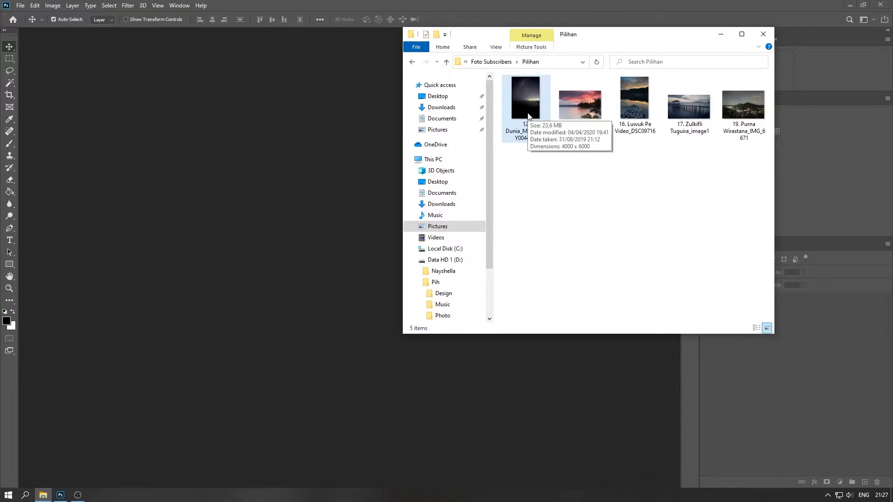
{"action": "left_click_drag", "start_coordinate": [528, 116], "coordinate": [214, 184]}
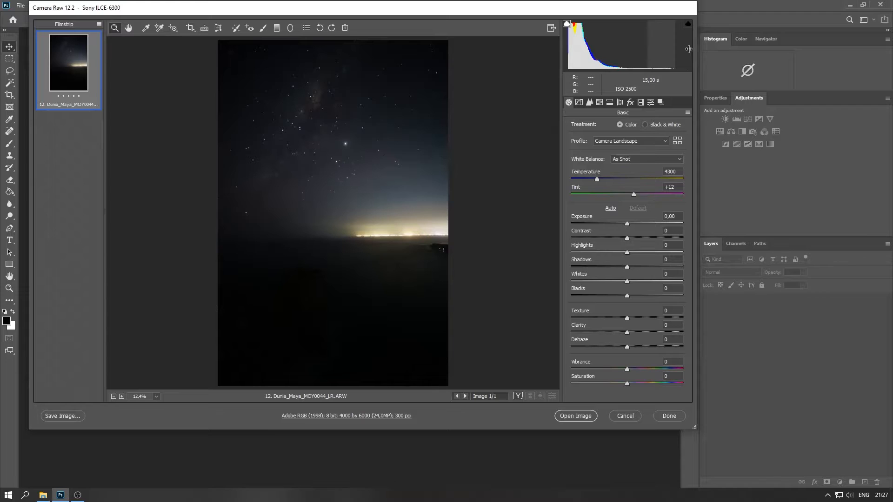
{"action": "left_click", "coordinate": [620, 101]}
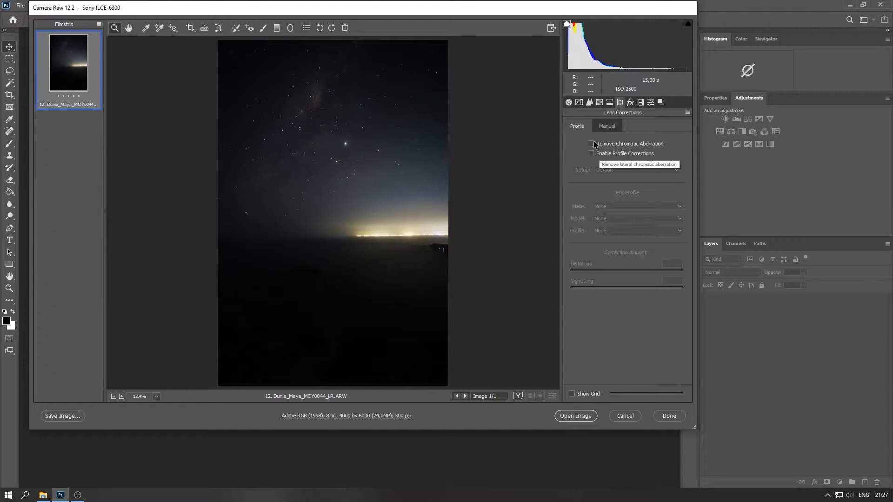
{"action": "left_click", "coordinate": [569, 102]}
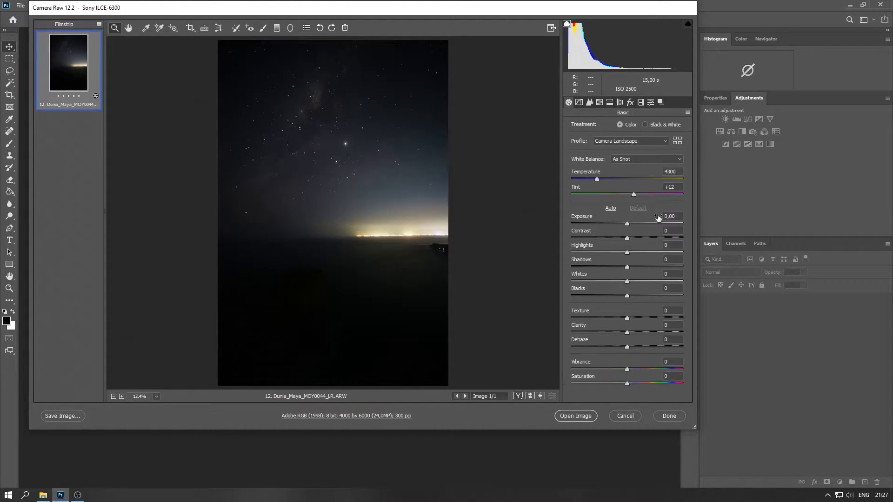
Step: Apply automatic tone to the photo, then set Blacks to -2 and Exposure to +3.40
{"action": "left_click", "coordinate": [610, 208]}
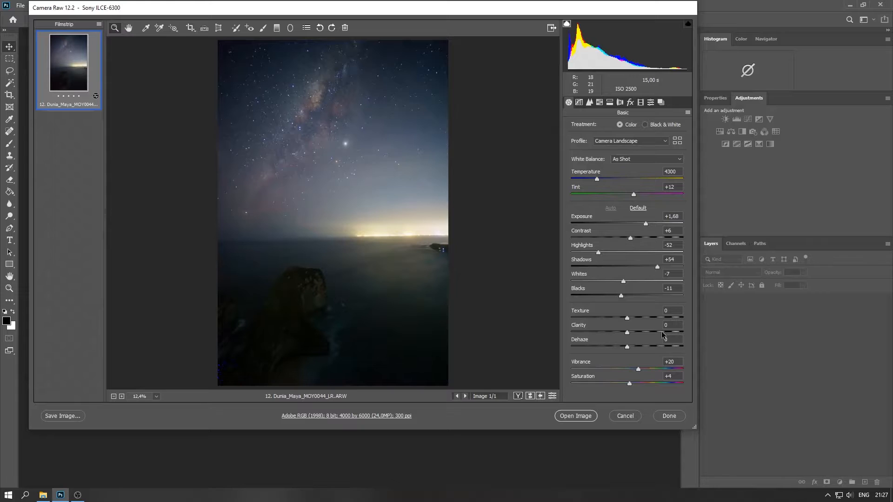
{"action": "left_click_drag", "start_coordinate": [622, 297], "coordinate": [627, 298]}
{"action": "left_click_drag", "start_coordinate": [647, 223], "coordinate": [667, 224]}
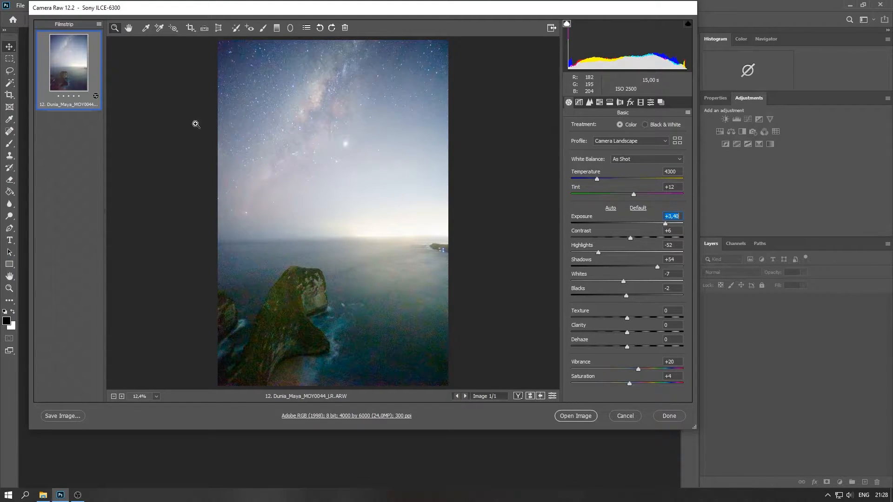
Step: Darken the sky with a reset graduated filter across the horizon, using Exposure -1.85, Highlights -10 and Whites +19
{"action": "left_click", "coordinate": [279, 31]}
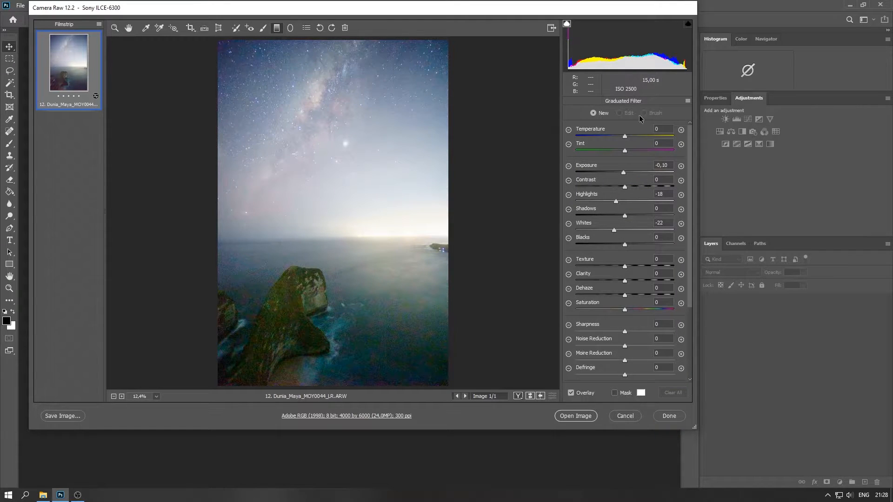
{"action": "left_click", "coordinate": [688, 101]}
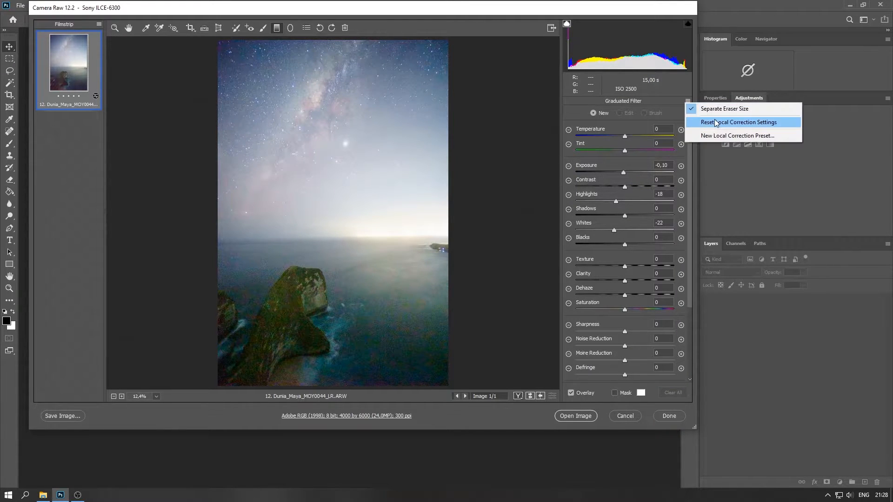
{"action": "left_click", "coordinate": [715, 120]}
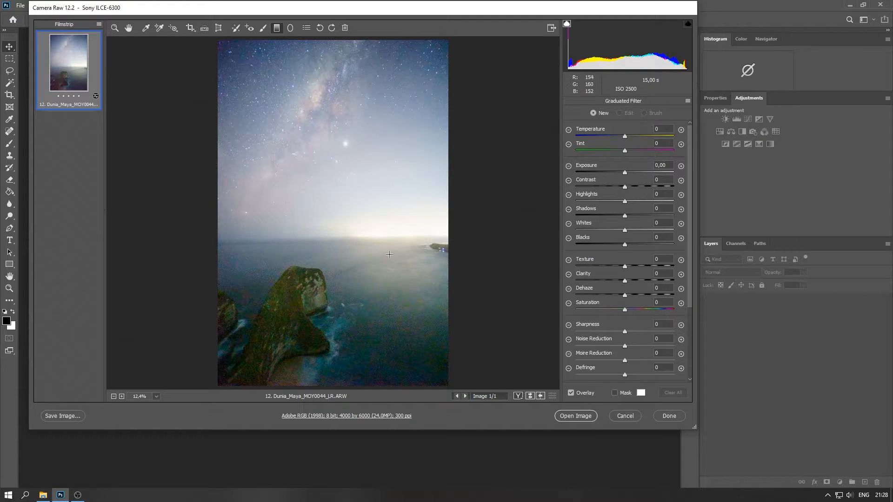
{"action": "left_click_drag", "start_coordinate": [625, 173], "coordinate": [624, 174]}
{"action": "left_click_drag", "start_coordinate": [625, 201], "coordinate": [620, 202]}
{"action": "left_click_drag", "start_coordinate": [328, 213], "coordinate": [330, 285]}
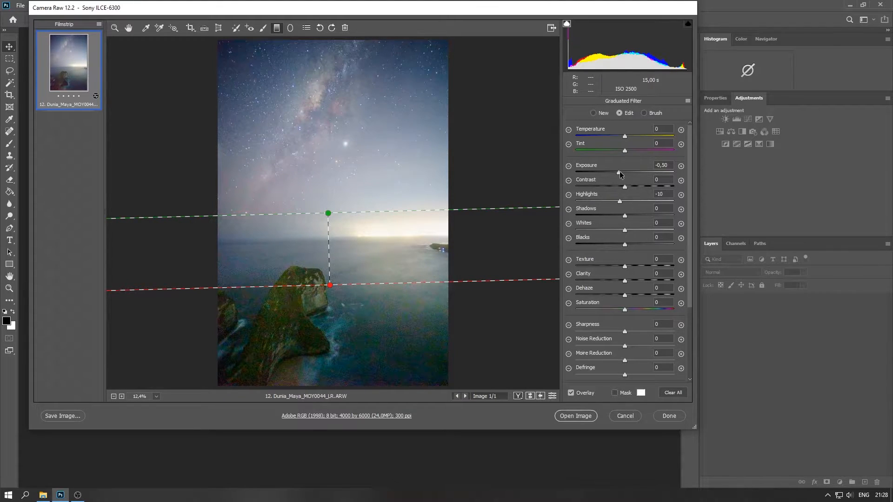
{"action": "left_click_drag", "start_coordinate": [618, 171], "coordinate": [603, 171]}
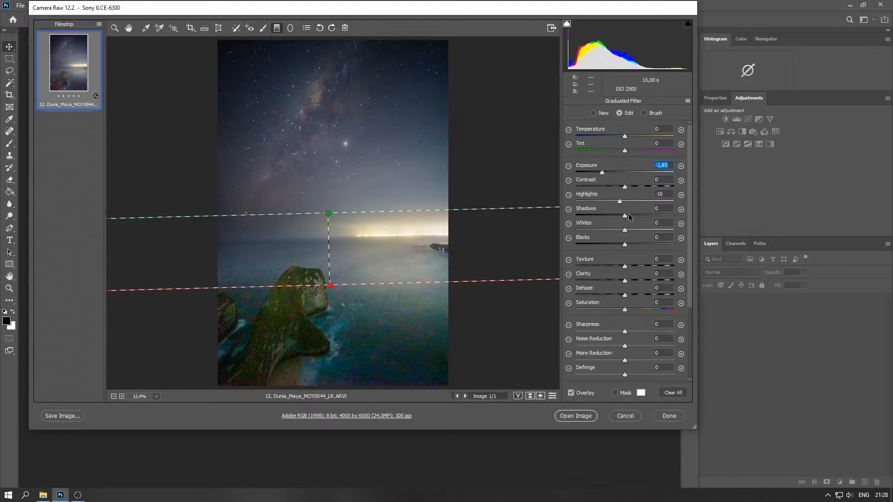
{"action": "left_click_drag", "start_coordinate": [625, 229], "coordinate": [635, 226]}
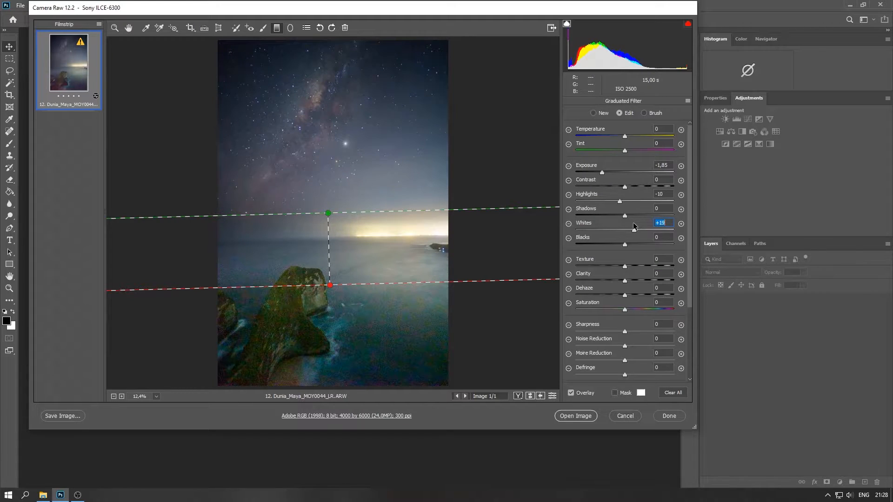
Step: Set the photo's overall Exposure to +3.70
{"action": "left_click", "coordinate": [129, 28]}
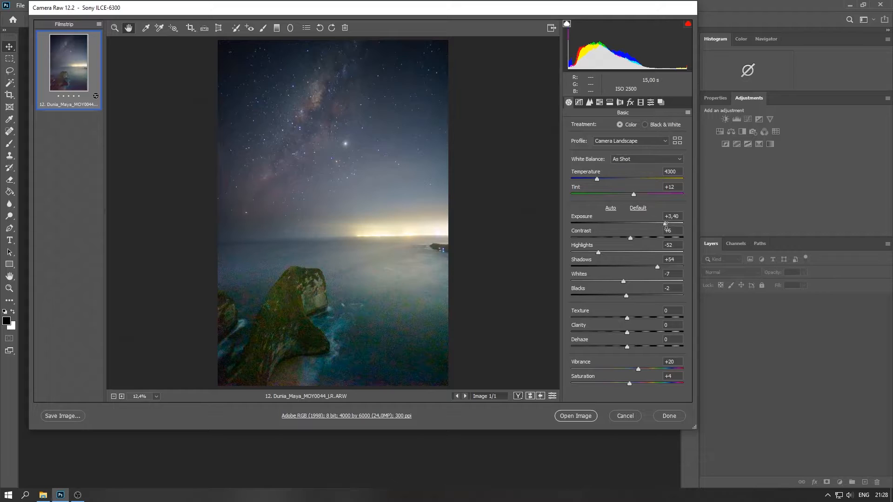
{"action": "left_click_drag", "start_coordinate": [666, 224], "coordinate": [668, 224]}
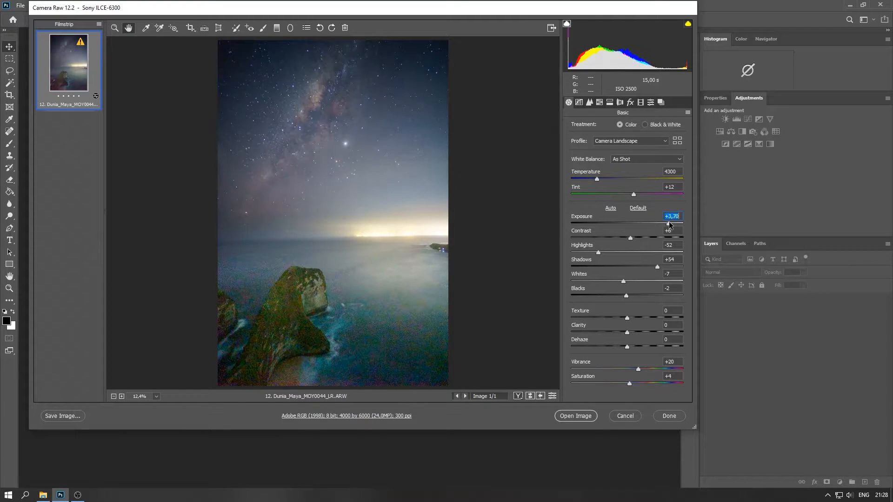
Step: Draw an elongated radial filter over the Milky Way, rotating and moving it to follow the diagonal band of stars
{"action": "left_click", "coordinate": [291, 29]}
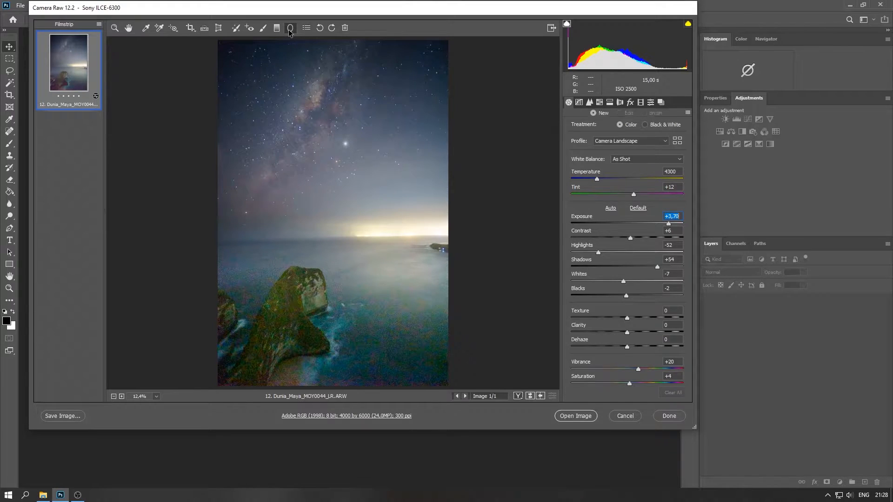
{"action": "left_click_drag", "start_coordinate": [305, 89], "coordinate": [328, 175]}
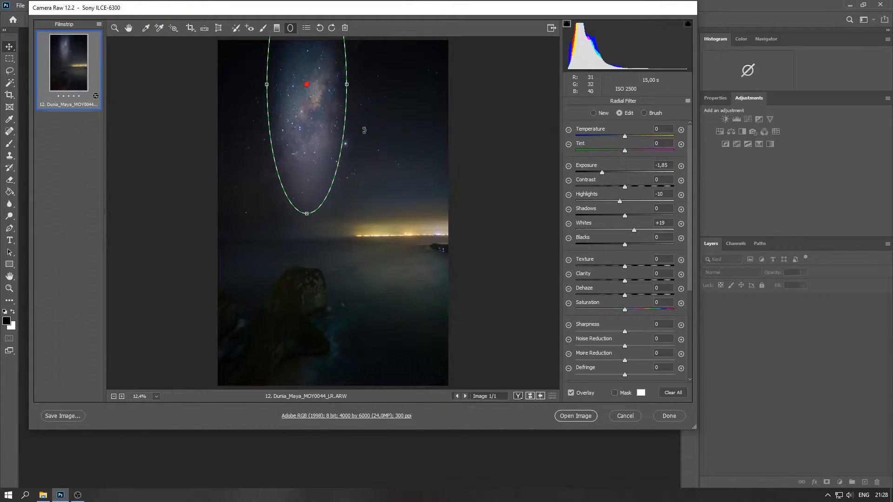
{"action": "mouse_move", "coordinate": [364, 128]}
{"action": "left_mouse_down"}
{"action": "mouse_move", "coordinate": [343, 149]}
{"action": "mouse_move", "coordinate": [347, 160]}
{"action": "mouse_move", "coordinate": [346, 150]}
{"action": "mouse_move", "coordinate": [367, 135]}
{"action": "mouse_move", "coordinate": [354, 140]}
{"action": "left_mouse_up"}
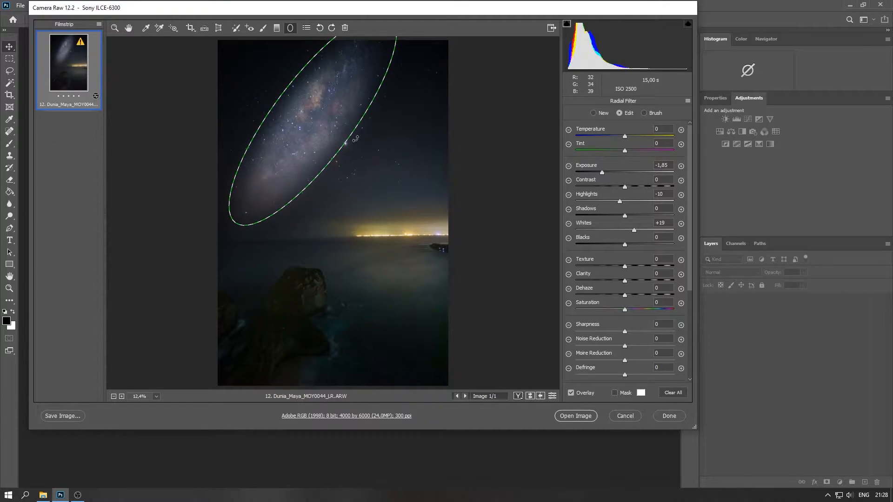
{"action": "left_click_drag", "start_coordinate": [337, 106], "coordinate": [327, 117]}
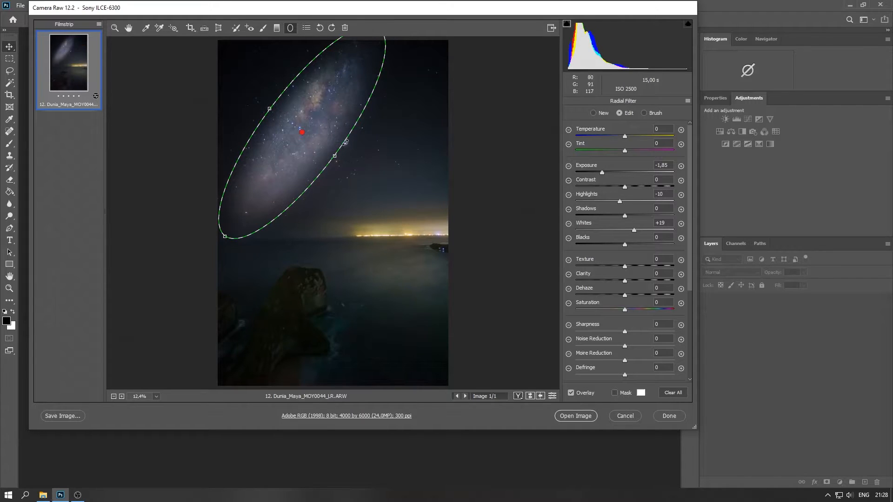
{"action": "left_click_drag", "start_coordinate": [334, 155], "coordinate": [328, 119]}
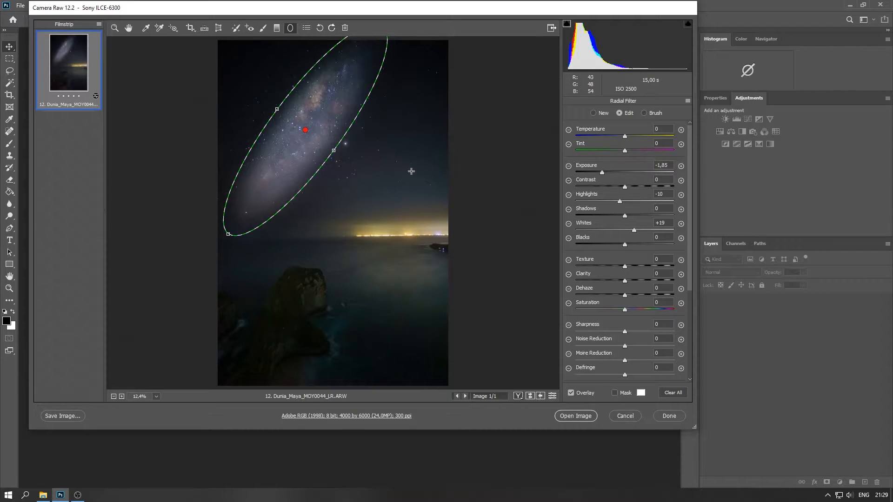
Step: Reset the radial filter's local corrections and set its Exposure to -0.25, Highlights to -10 and Whites to -13
{"action": "left_click", "coordinate": [688, 101]}
{"action": "left_click", "coordinate": [688, 122]}
{"action": "mouse_move", "coordinate": [624, 229]}
{"action": "left_mouse_down"}
{"action": "mouse_move", "coordinate": [612, 232]}
{"action": "mouse_move", "coordinate": [625, 231]}
{"action": "left_mouse_up"}
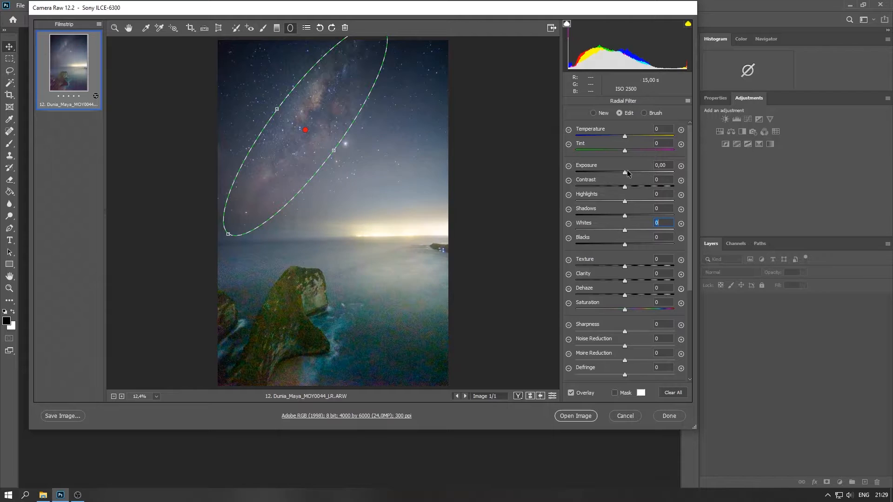
{"action": "left_click_drag", "start_coordinate": [627, 172], "coordinate": [621, 172]}
{"action": "left_click", "coordinate": [624, 230]}
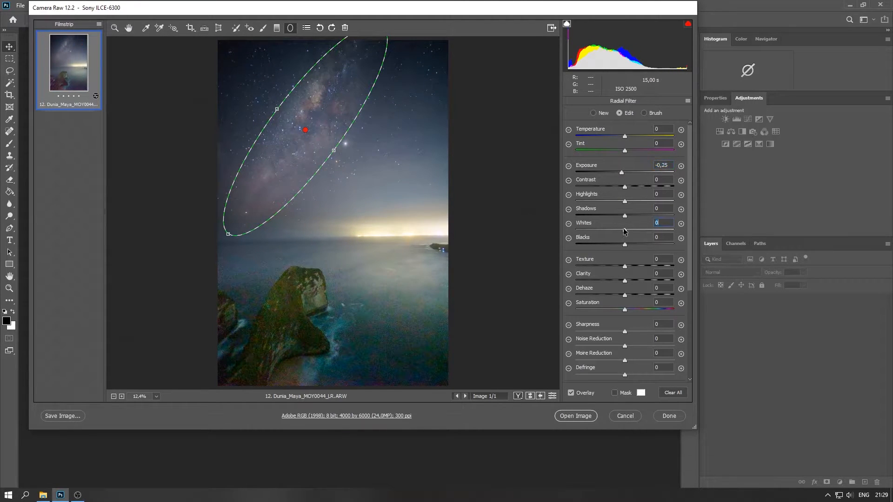
{"action": "mouse_move", "coordinate": [624, 231]}
{"action": "left_mouse_down"}
{"action": "mouse_move", "coordinate": [623, 203]}
{"action": "mouse_move", "coordinate": [621, 232]}
{"action": "left_mouse_up"}
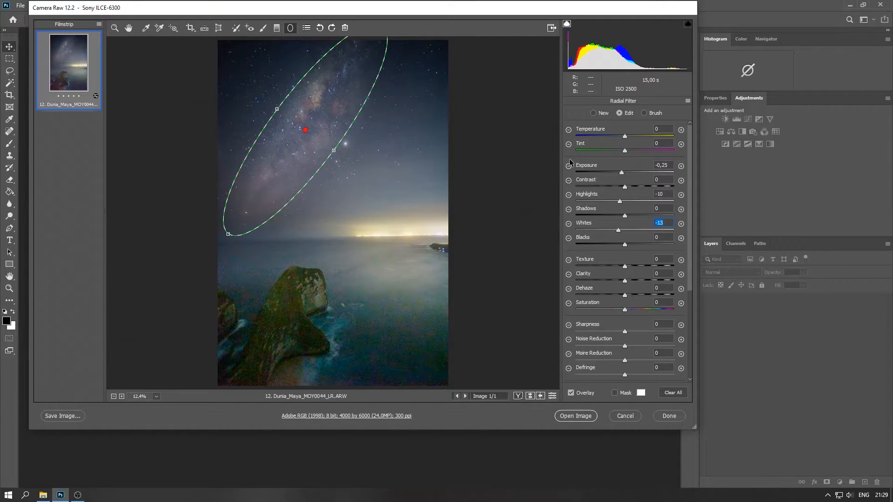
{"action": "left_click", "coordinate": [130, 29]}
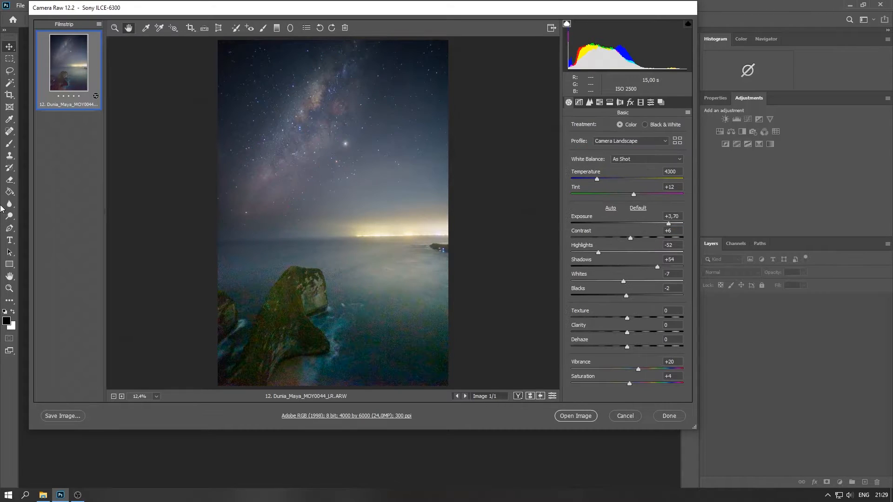
Step: Narrow the existing radial filter so that it fits the Milky Way band more tightly
{"action": "left_click", "coordinate": [291, 30]}
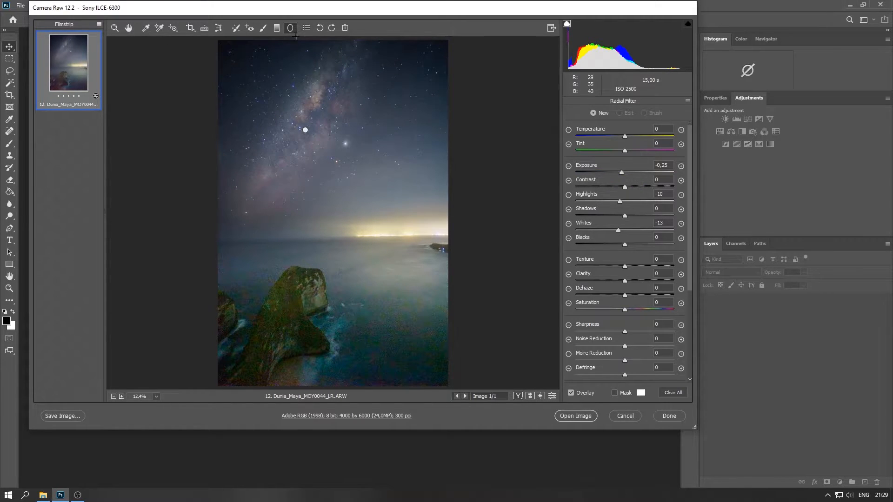
{"action": "left_click", "coordinate": [305, 130]}
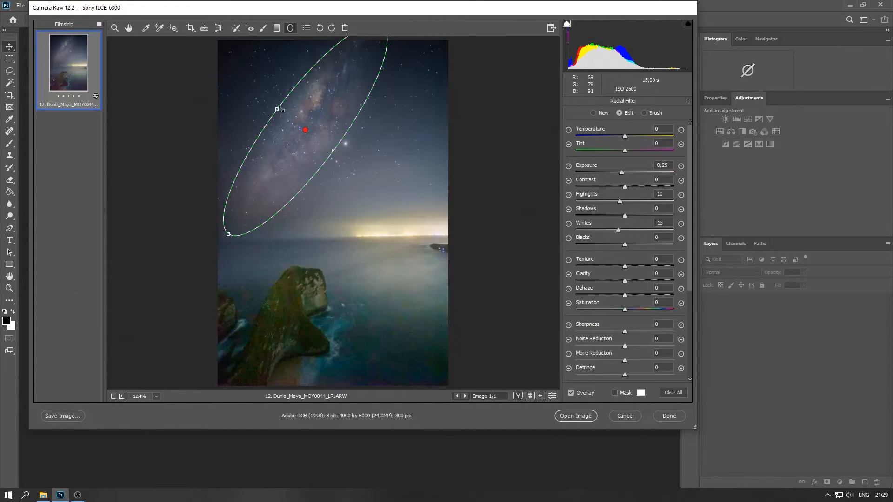
{"action": "left_click_drag", "start_coordinate": [278, 108], "coordinate": [286, 115]}
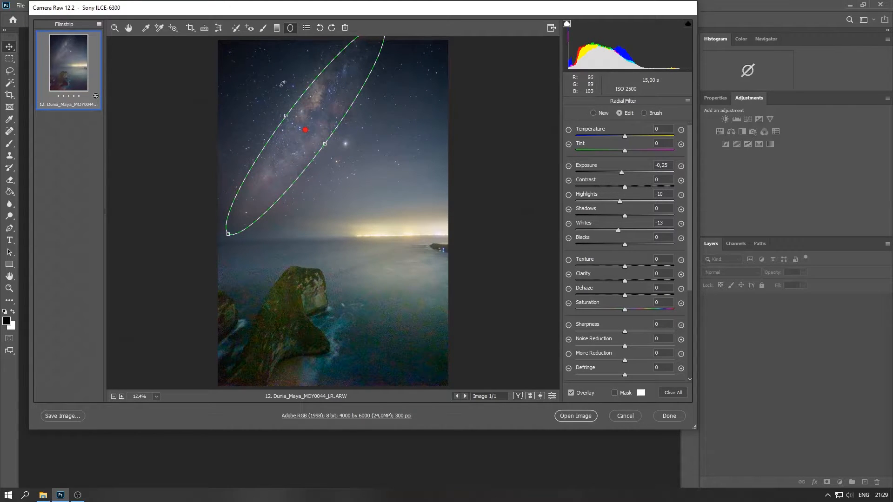
{"action": "left_click", "coordinate": [128, 28]}
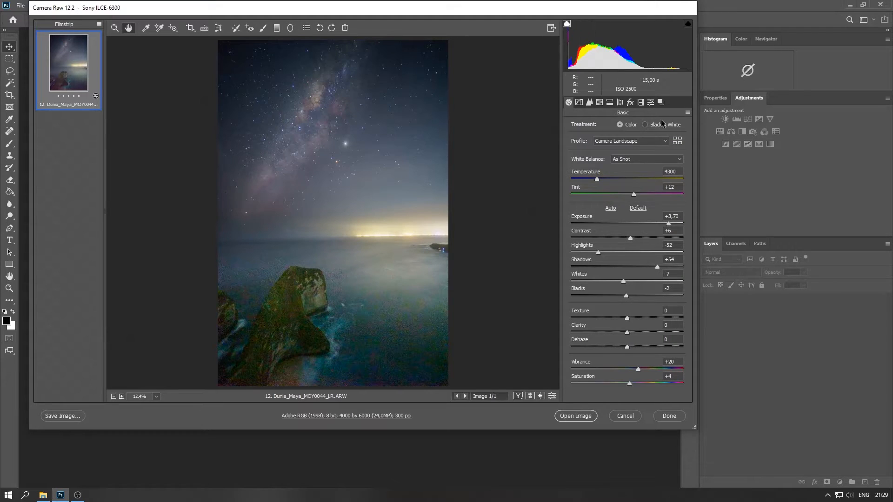
Step: Set the Temperature to 4550 and the HSL saturation to Yellows +18, Blues -17, Purples -41 and Magentas -33
{"action": "left_click_drag", "start_coordinate": [597, 179], "coordinate": [601, 180]}
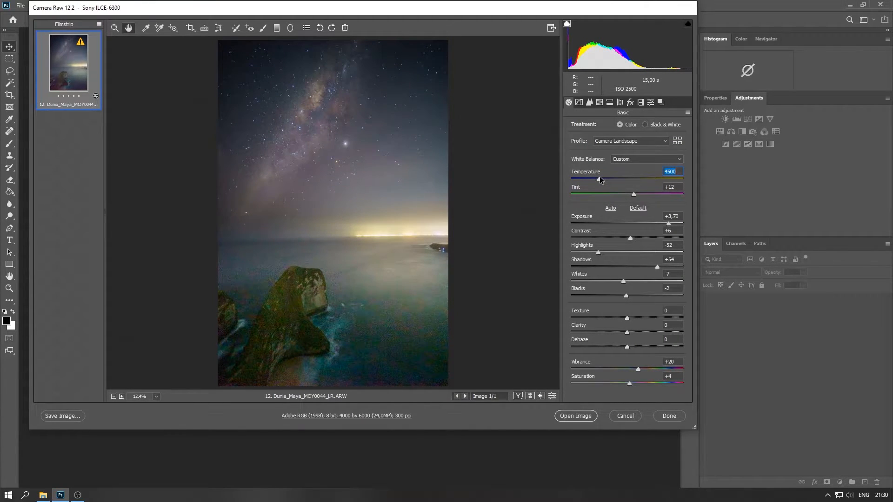
{"action": "left_click", "coordinate": [600, 103]}
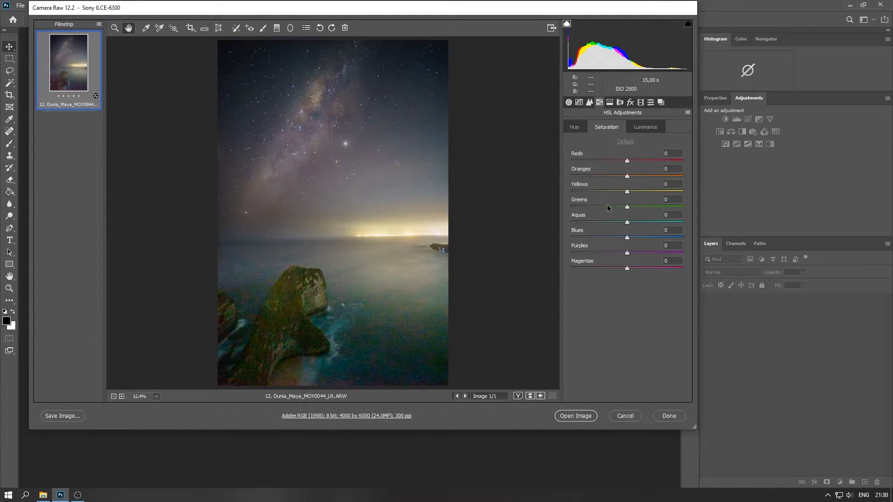
{"action": "mouse_move", "coordinate": [627, 253]}
{"action": "left_mouse_down"}
{"action": "mouse_move", "coordinate": [584, 251]}
{"action": "mouse_move", "coordinate": [602, 251]}
{"action": "mouse_move", "coordinate": [619, 268]}
{"action": "mouse_move", "coordinate": [609, 268]}
{"action": "mouse_move", "coordinate": [618, 238]}
{"action": "left_mouse_up"}
{"action": "left_click_drag", "start_coordinate": [628, 191], "coordinate": [649, 193]}
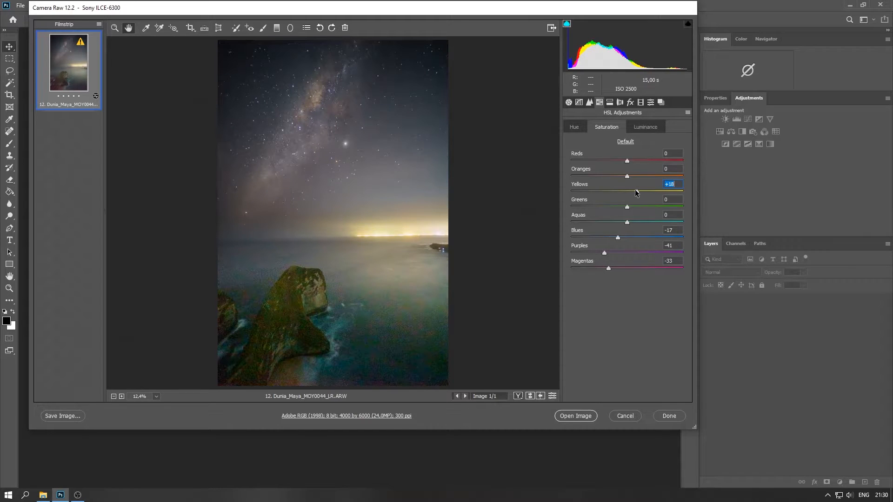
Step: Shift the Yellows hue toward orange, and set Vibrance to +30 and Saturation to +10
{"action": "left_click", "coordinate": [575, 127]}
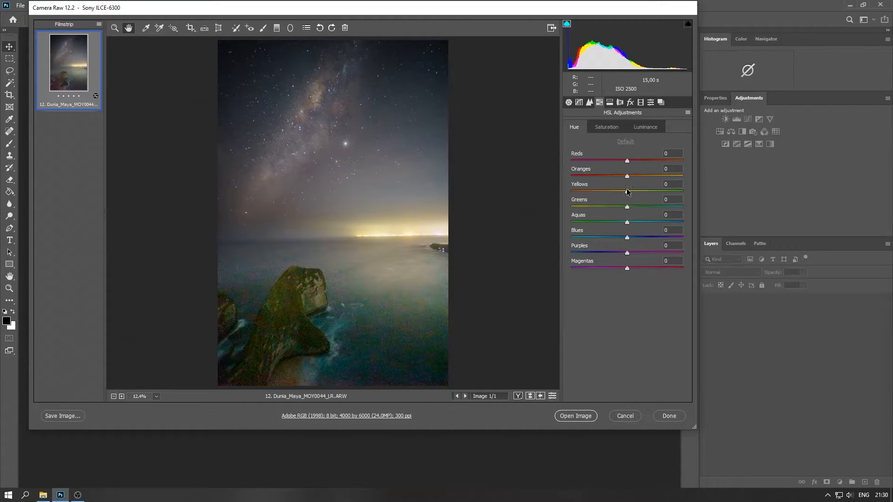
{"action": "left_click_drag", "start_coordinate": [627, 191], "coordinate": [606, 192]}
{"action": "left_click", "coordinate": [568, 108]}
{"action": "left_click_drag", "start_coordinate": [639, 370], "coordinate": [634, 384]}
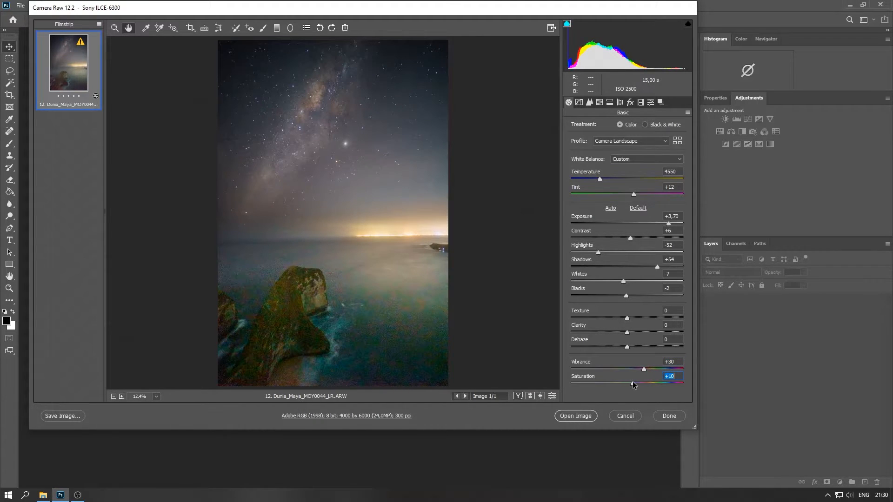
Step: Open the developed photo in Photoshop and unlock its Background layer
{"action": "left_click", "coordinate": [566, 416]}
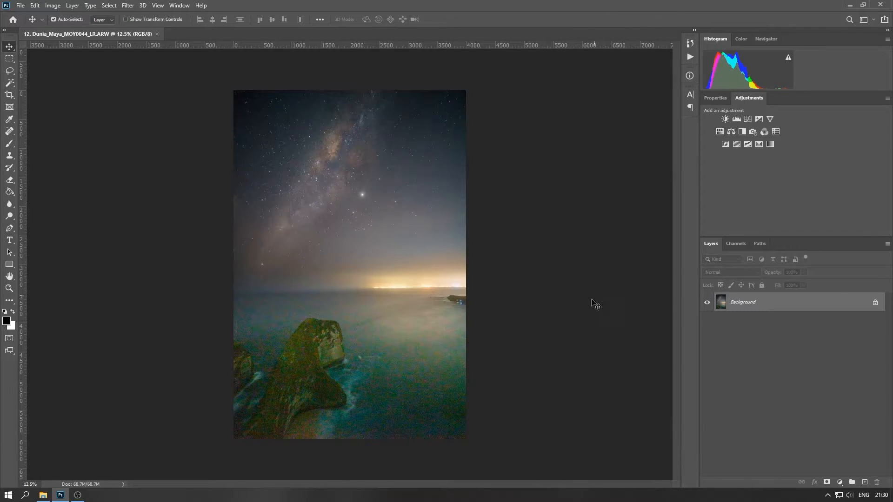
{"action": "left_click", "coordinate": [875, 304]}
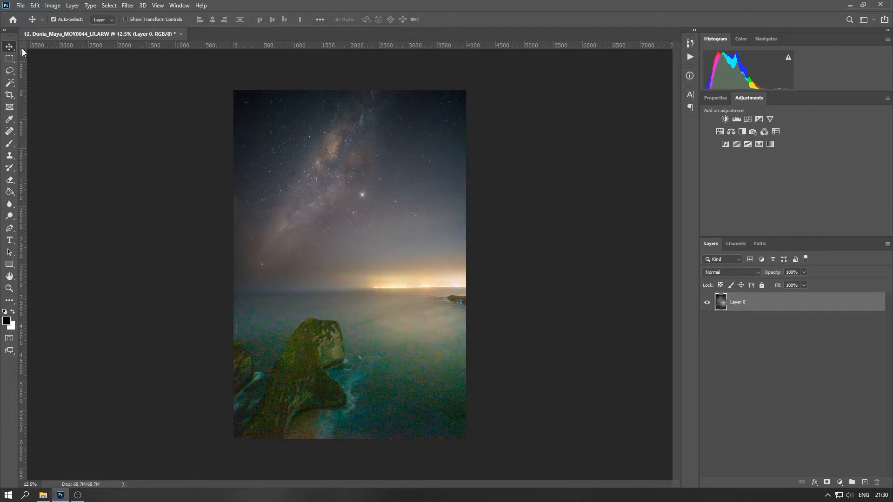
{"action": "left_click", "coordinate": [158, 5]}
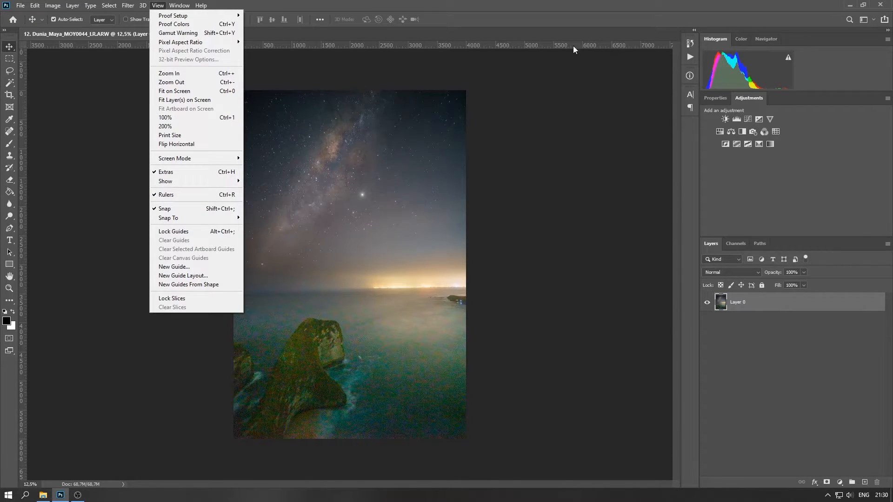
Step: Place a horizontal guide just below the horizon and rotate the photo layer clockwise by 1.36° to level the horizon
{"action": "left_click", "coordinate": [559, 27]}
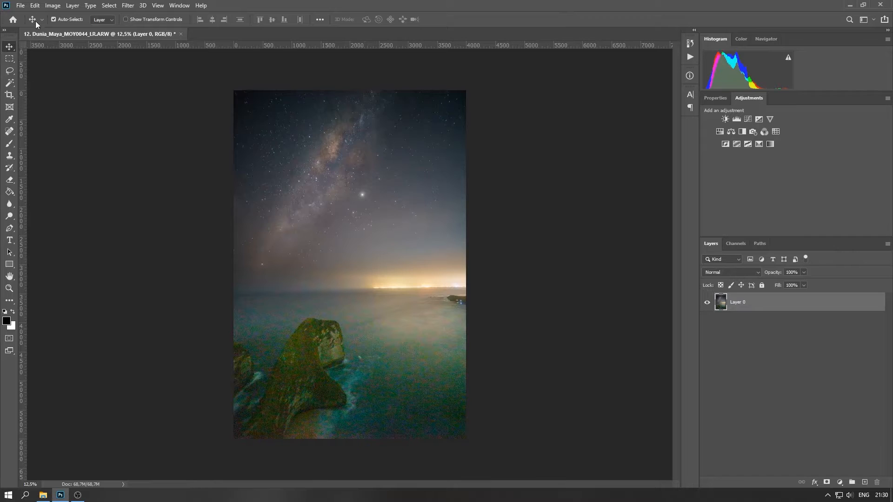
{"action": "left_click_drag", "start_coordinate": [338, 44], "coordinate": [380, 297]}
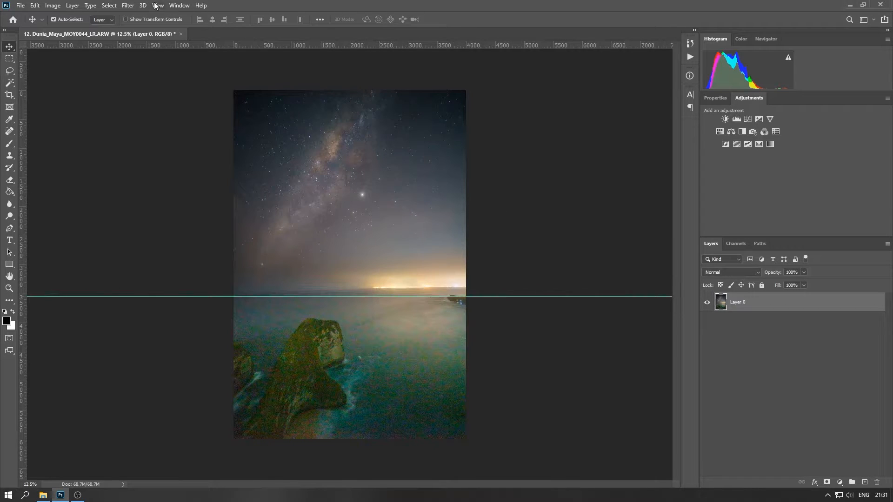
{"action": "left_click", "coordinate": [130, 19]}
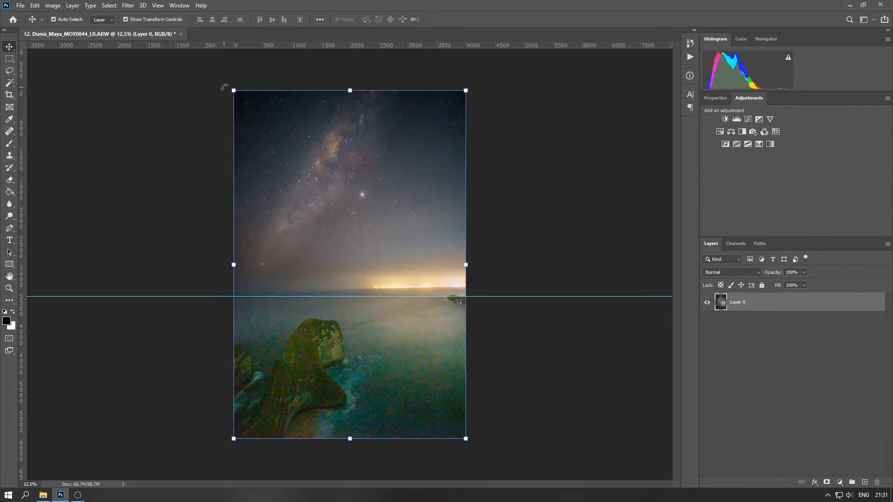
{"action": "left_click_drag", "start_coordinate": [225, 88], "coordinate": [230, 86]}
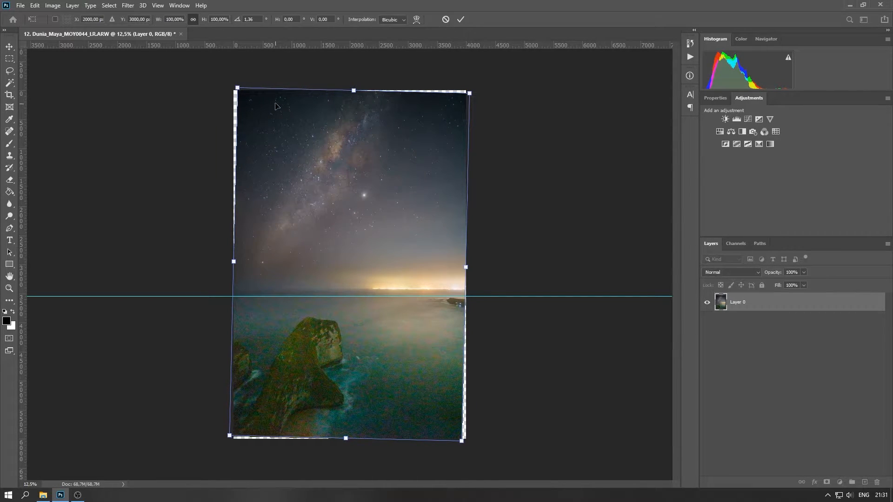
{"action": "left_click", "coordinate": [460, 19]}
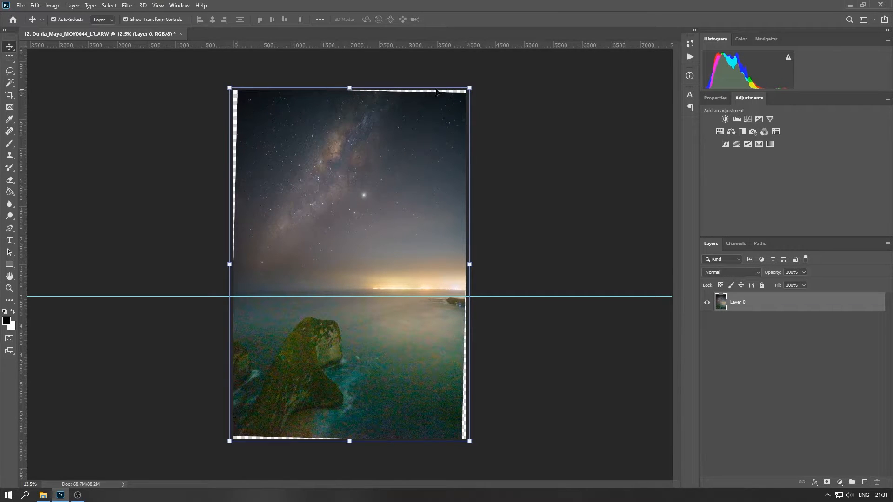
Step: Scale the rotated photo layer up to 103.86% so that it covers the empty canvas edges, and hide the transform controls
{"action": "left_click_drag", "start_coordinate": [230, 265], "coordinate": [225, 264]}
{"action": "left_click_drag", "start_coordinate": [469, 264], "coordinate": [474, 264]}
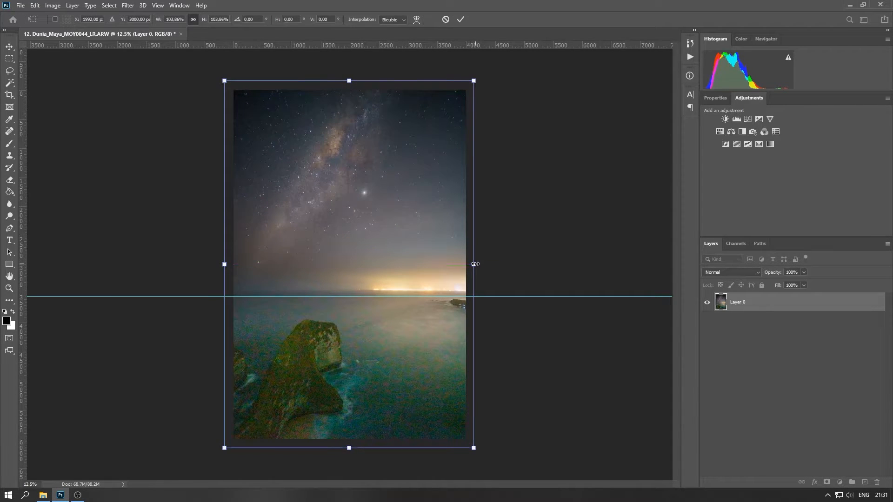
{"action": "left_click", "coordinate": [461, 19]}
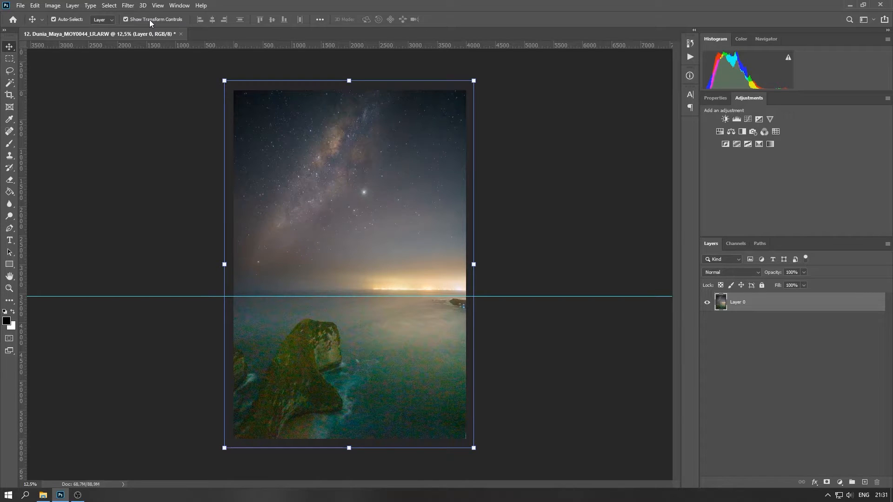
{"action": "left_click", "coordinate": [149, 20]}
Step: Clear the crop's aspect ratio and apply a full-frame crop with a slight rotation to fine-tune the horizon
{"action": "left_click", "coordinate": [9, 94]}
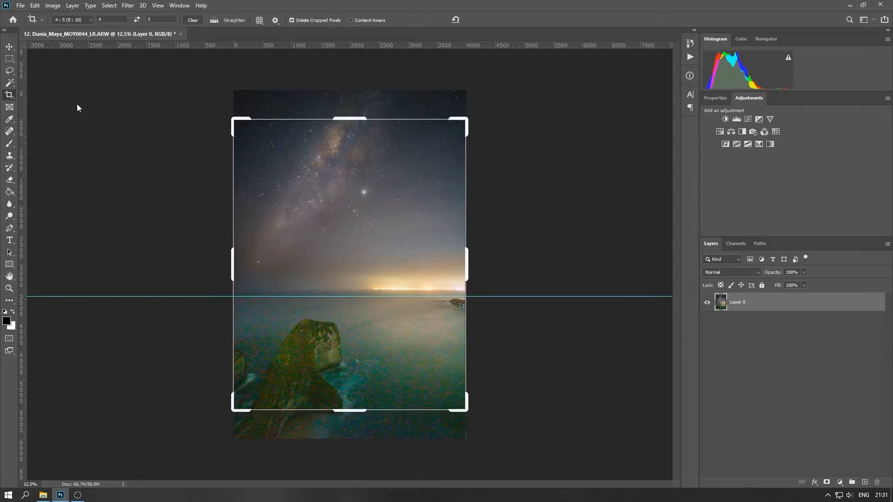
{"action": "right_click", "coordinate": [347, 144]}
{"action": "left_click", "coordinate": [388, 163]}
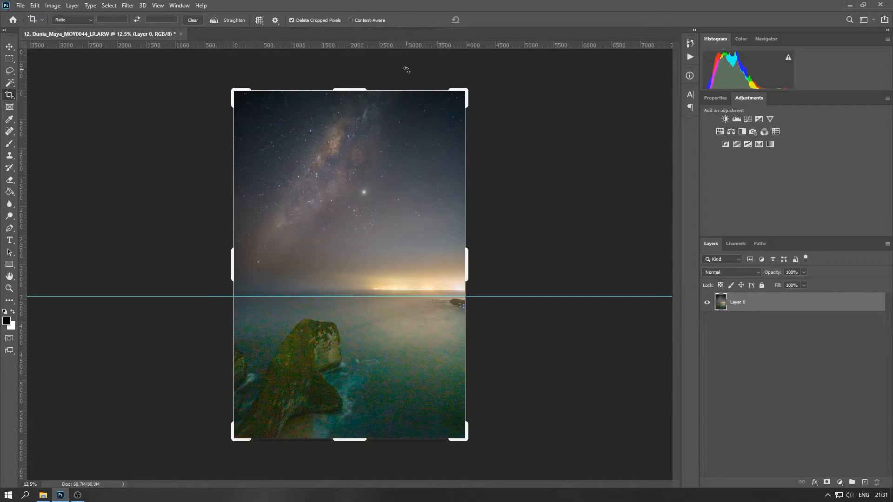
{"action": "left_click_drag", "start_coordinate": [406, 70], "coordinate": [404, 69]}
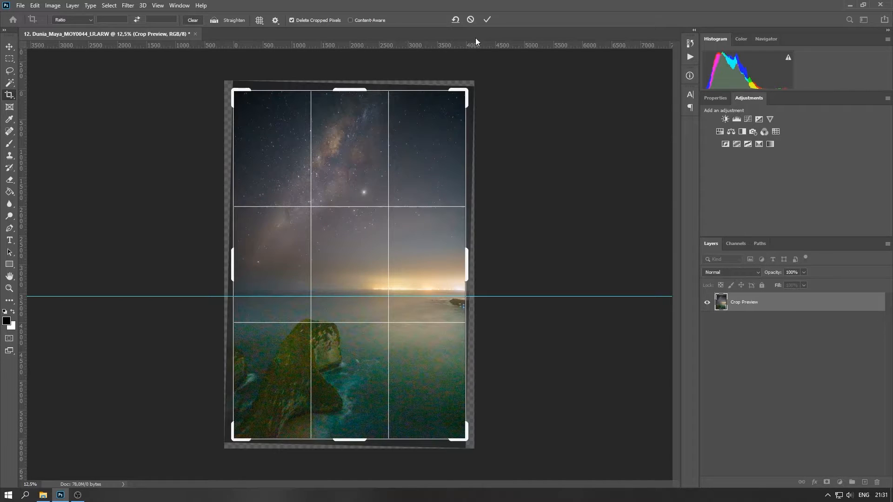
{"action": "left_click", "coordinate": [488, 20]}
{"action": "key", "text": "v"}
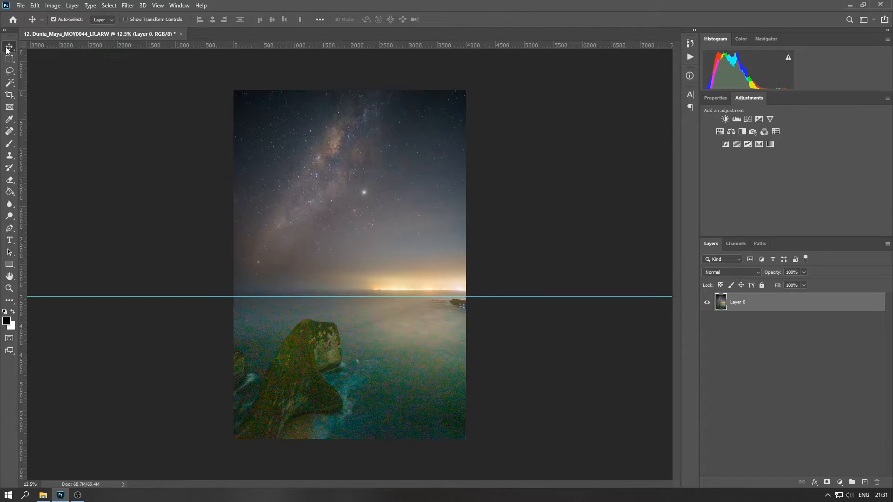
Step: Move the guide up onto the horizon and copy the rectangular sky area above it to a new layer
{"action": "left_click_drag", "start_coordinate": [493, 297], "coordinate": [520, 290]}
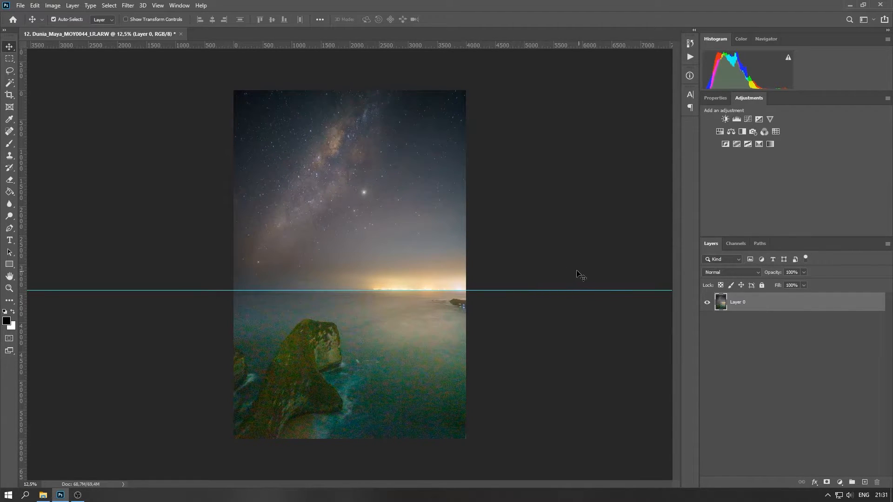
{"action": "left_click", "coordinate": [8, 59]}
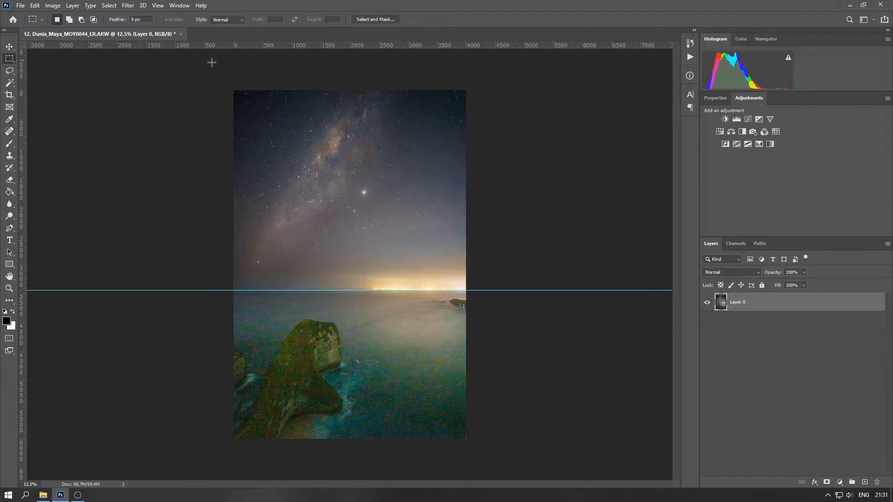
{"action": "left_click_drag", "start_coordinate": [213, 65], "coordinate": [504, 293]}
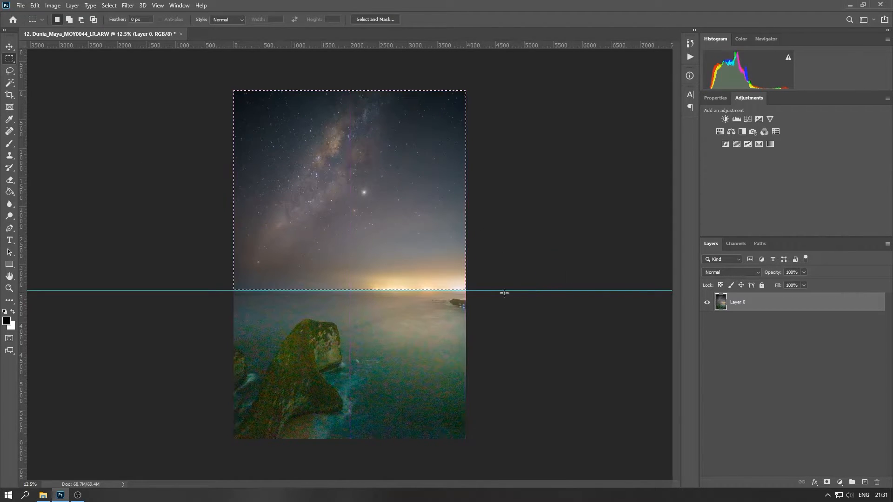
{"action": "left_click", "coordinate": [8, 48]}
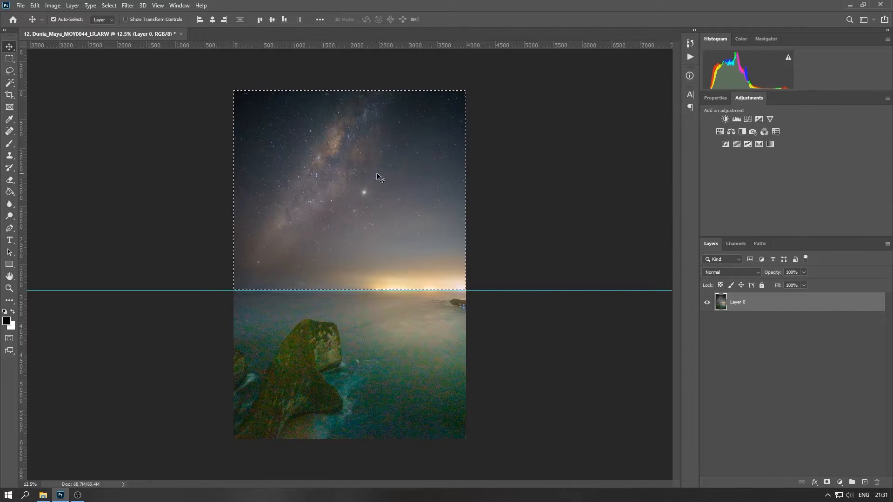
{"action": "key", "text": "ctrl+j"}
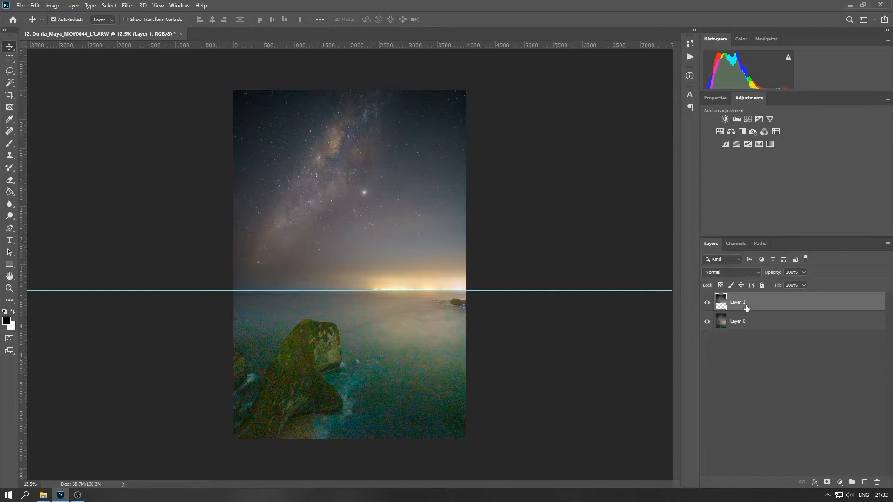
Step: Toggle the original photo layer's visibility and move the sky copy down over the sea
{"action": "left_click", "coordinate": [707, 322]}
{"action": "left_click", "coordinate": [708, 322]}
{"action": "left_click_drag", "start_coordinate": [391, 211], "coordinate": [392, 336]}
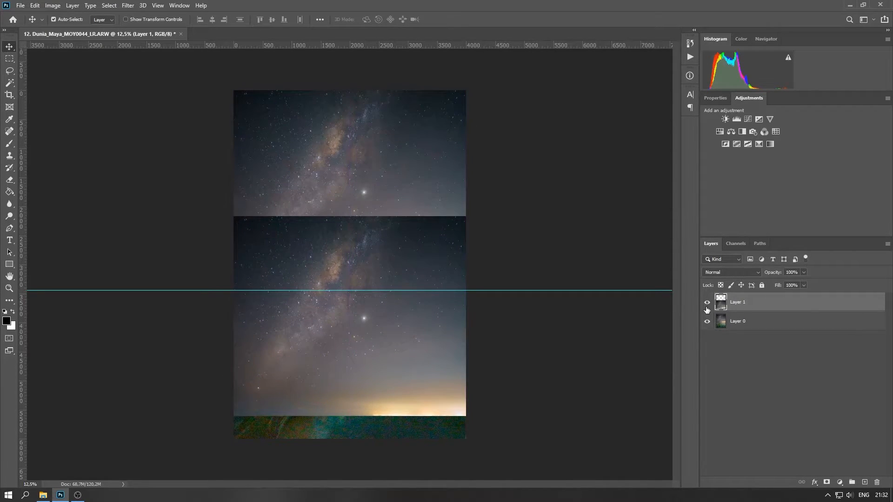
Step: Crop the canvas to the 4:5 (8:10) ratio, trimming only from the top of the sky
{"action": "left_click", "coordinate": [9, 95]}
{"action": "right_click", "coordinate": [333, 154]}
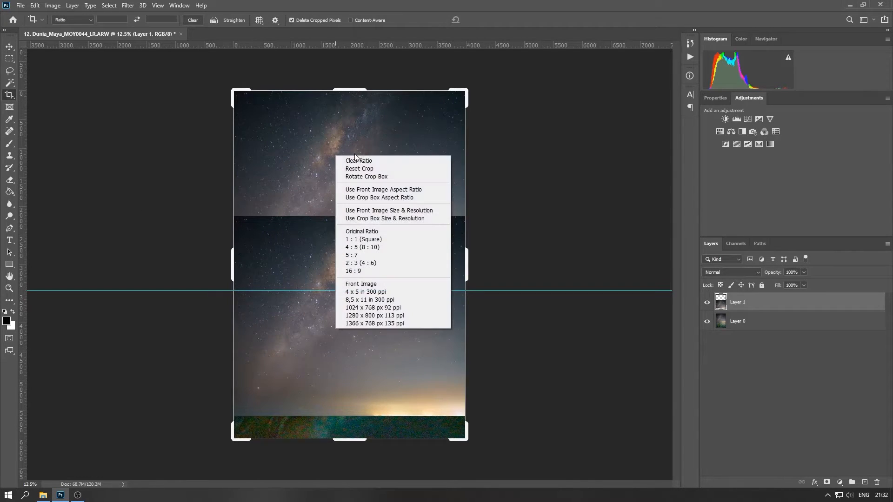
{"action": "left_click", "coordinate": [376, 251]}
{"action": "left_click_drag", "start_coordinate": [371, 264], "coordinate": [373, 236]}
{"action": "key", "text": "ctrl+r"}
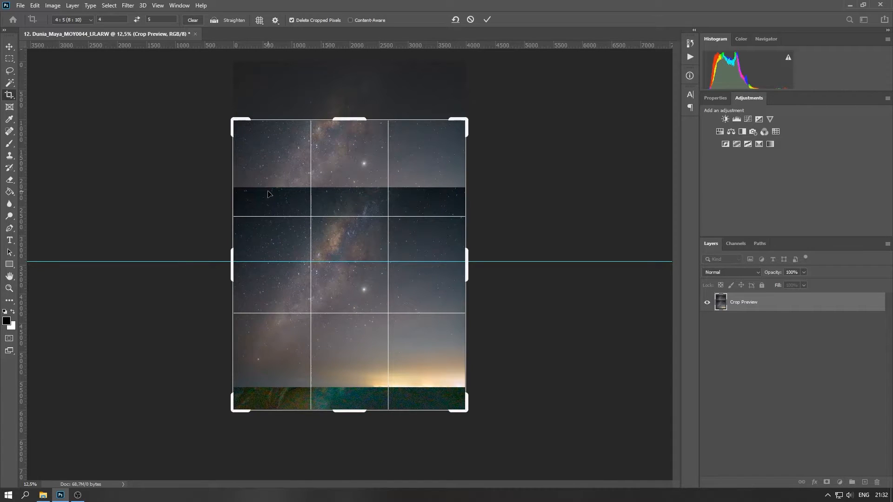
{"action": "left_click", "coordinate": [488, 20]}
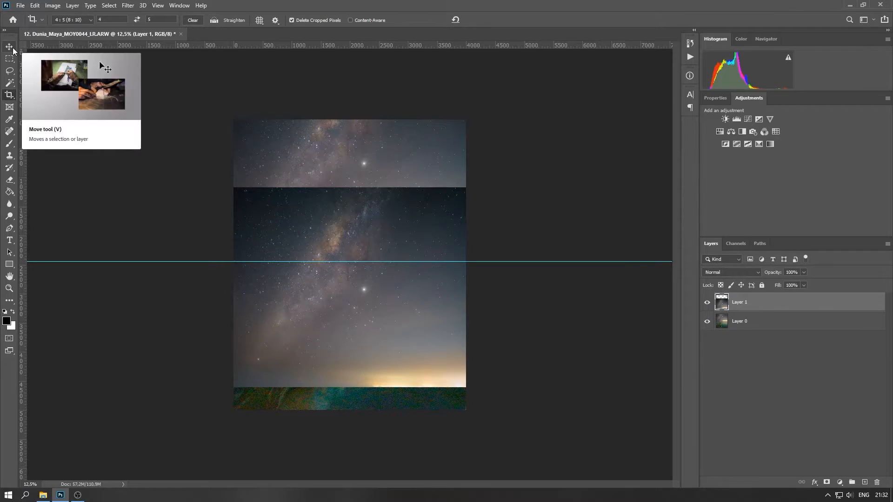
Step: Move the sky copy back up so its lower edge meets the horizon guide, and remove the guide
{"action": "left_click", "coordinate": [13, 50]}
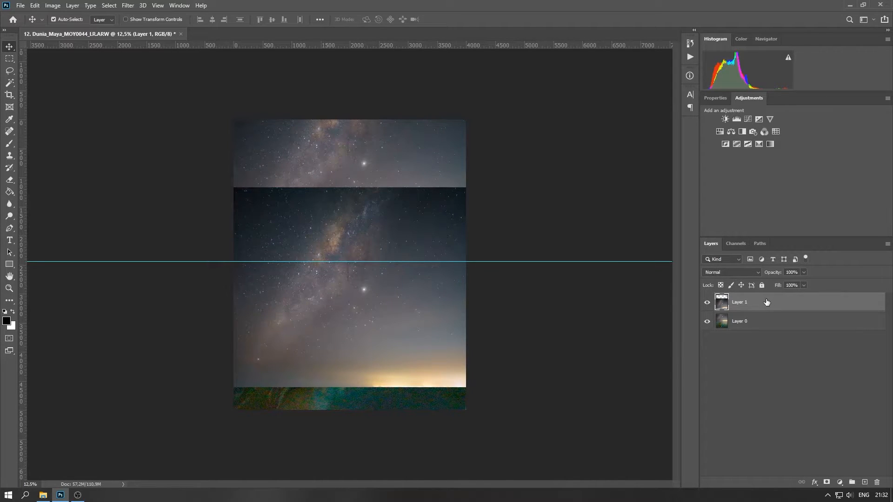
{"action": "left_click_drag", "start_coordinate": [413, 343], "coordinate": [416, 219]}
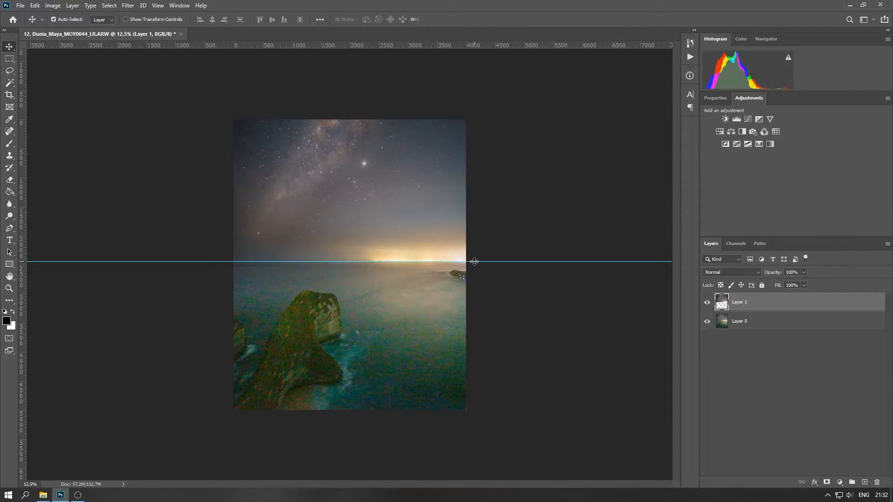
{"action": "left_click_drag", "start_coordinate": [474, 261], "coordinate": [465, 4]}
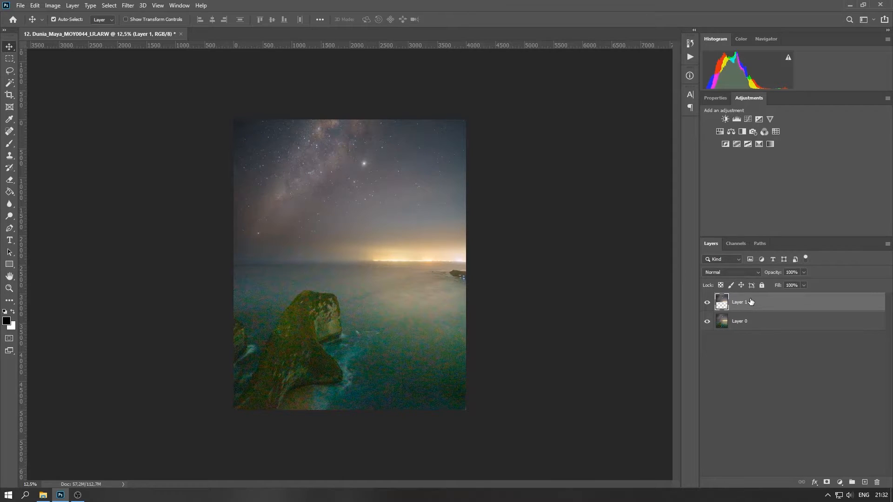
Step: Squeeze the sky copy's height to 70.93% so its upper edge meets the canvas edge, and compare with that layer hidden
{"action": "left_click", "coordinate": [138, 19]}
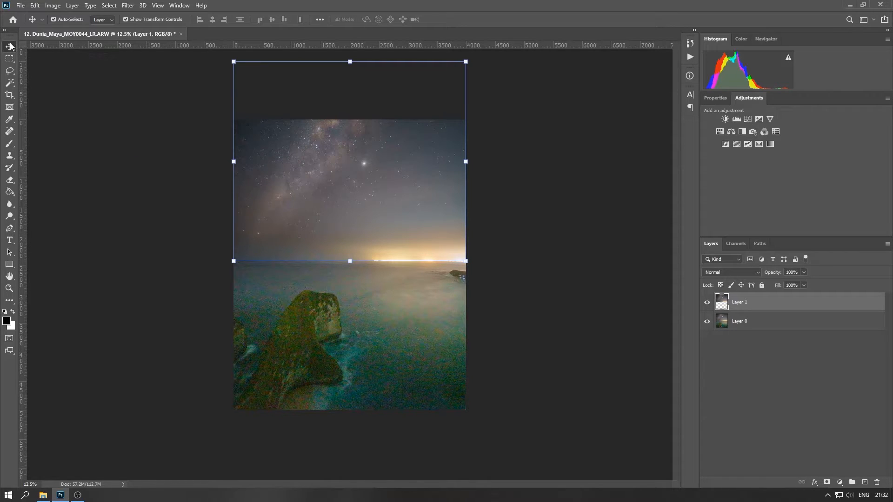
{"action": "left_click_drag", "start_coordinate": [352, 64], "coordinate": [357, 120]}
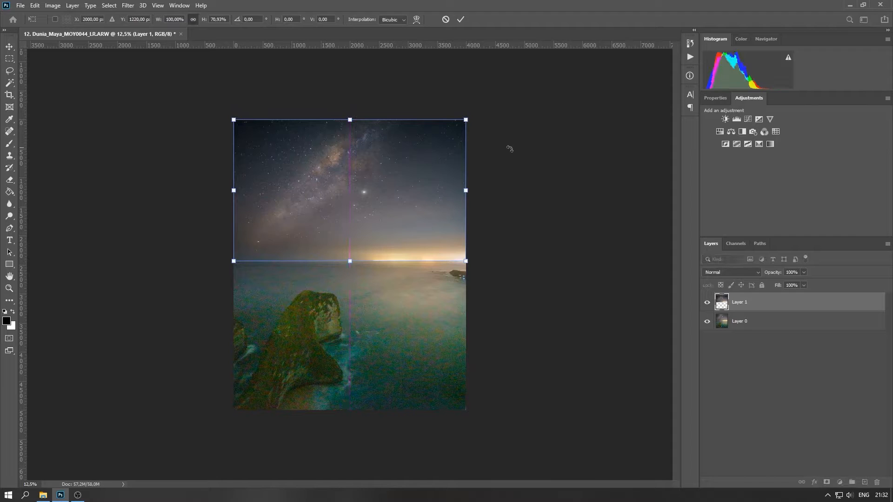
{"action": "key", "text": "Return"}
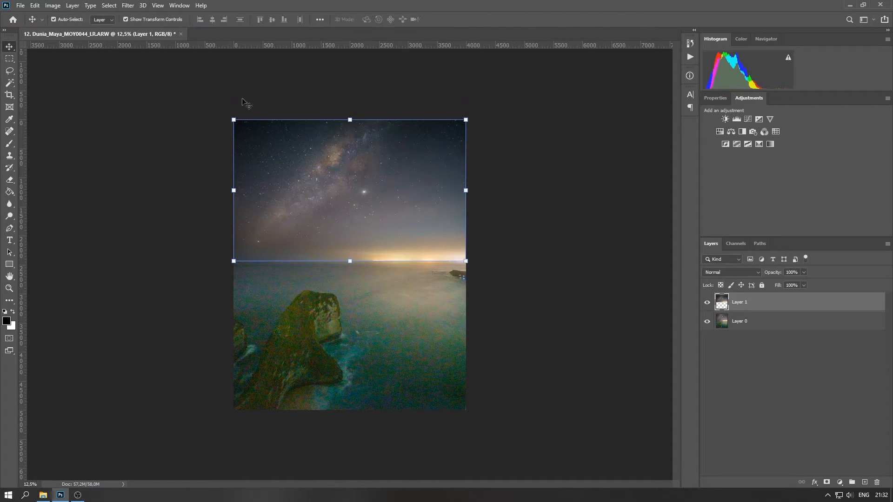
{"action": "left_click", "coordinate": [138, 20]}
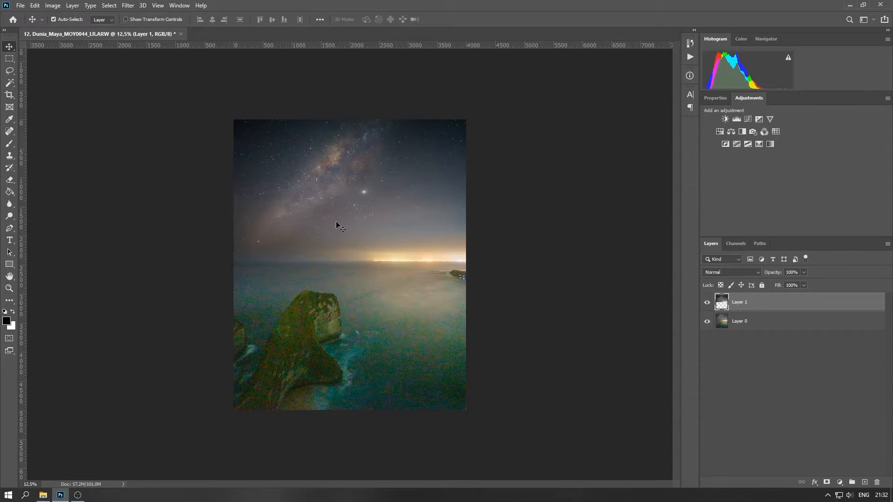
{"action": "left_click", "coordinate": [707, 303]}
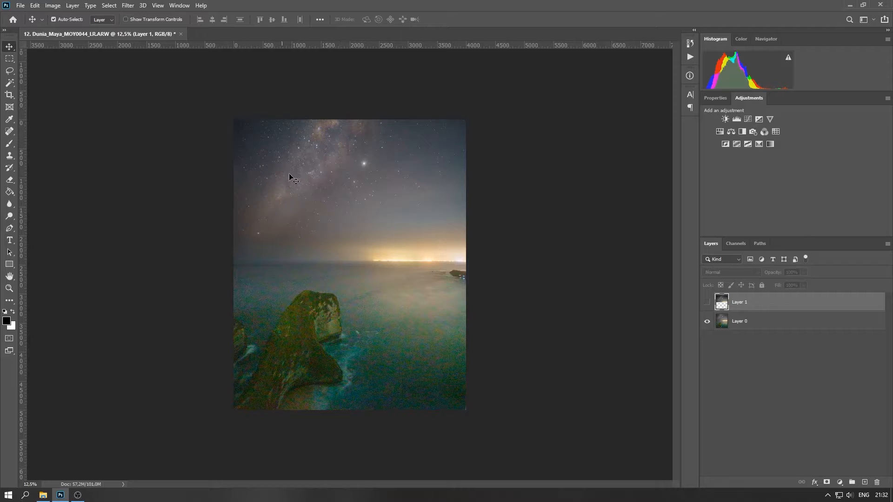
{"action": "left_click", "coordinate": [707, 303]}
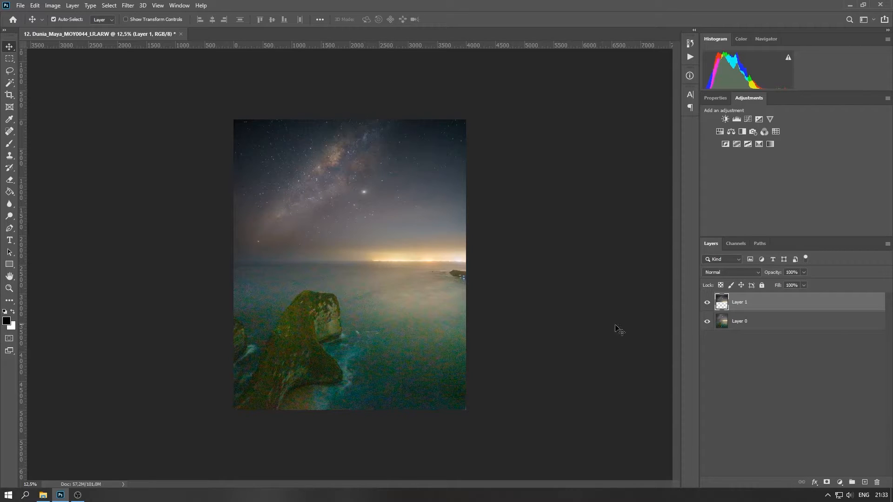
Step: Merge the sky copy with the photo layer and duplicate the merged layer
{"action": "right_click", "coordinate": [783, 305]}
{"action": "left_click", "coordinate": [740, 370]}
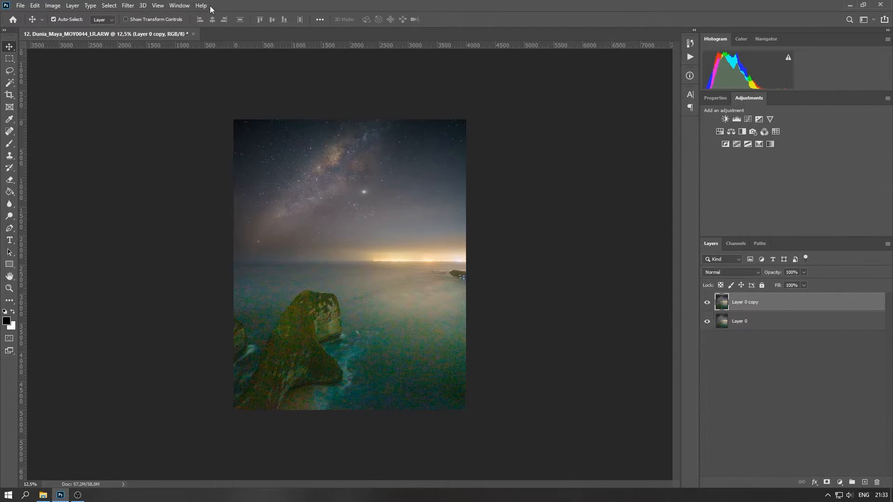
Step: Apply Texture +8, Clarity +23 and Dehaze +35 to the duplicate layer in the Camera Raw Filter
{"action": "left_click", "coordinate": [128, 6]}
{"action": "left_click", "coordinate": [164, 62]}
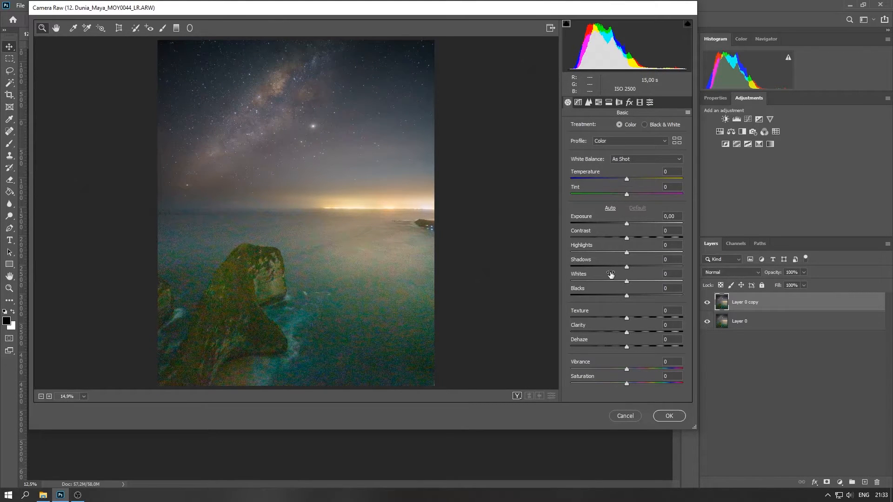
{"action": "left_click_drag", "start_coordinate": [627, 319], "coordinate": [645, 347]}
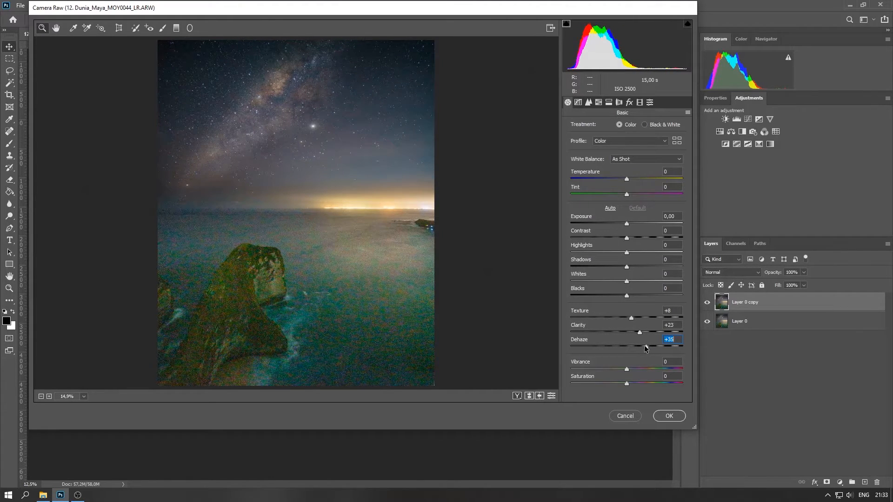
Step: Set the HSL saturation of Blues to -31, Purples to -38 and Magentas to -29
{"action": "left_click", "coordinate": [599, 102]}
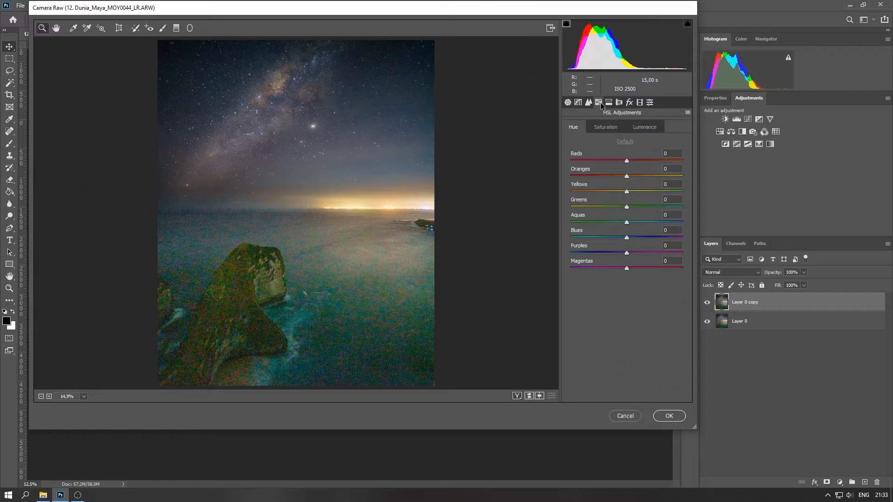
{"action": "left_click", "coordinate": [601, 128]}
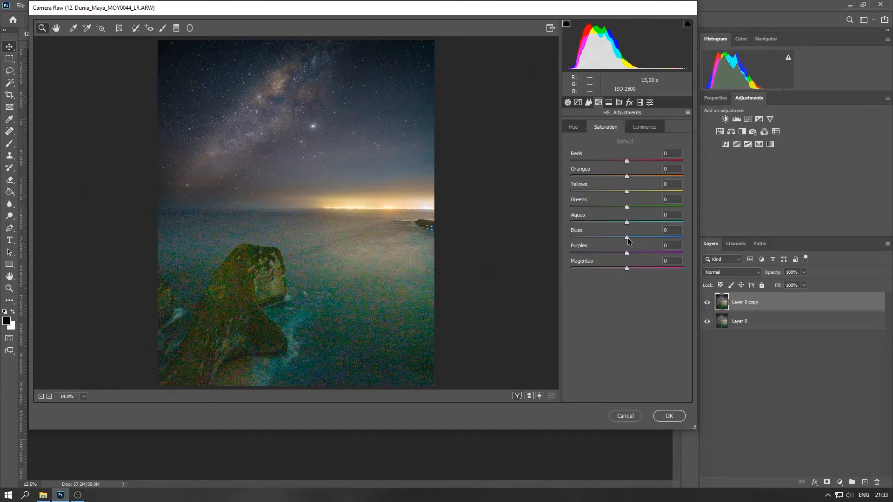
{"action": "left_click_drag", "start_coordinate": [628, 239], "coordinate": [605, 255]}
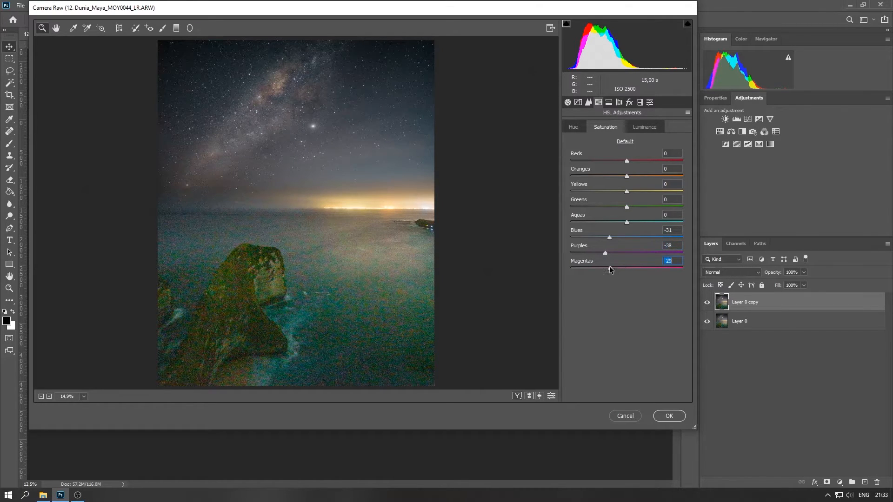
Step: Adjust the HSL luminance of Blues, raise Exposure to +0,30 and apply the Camera Raw Filter
{"action": "left_click", "coordinate": [652, 128]}
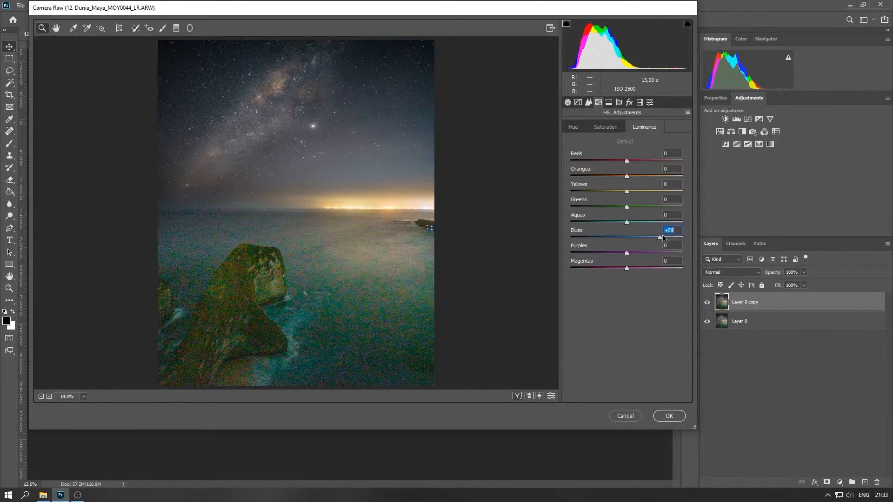
{"action": "left_click_drag", "start_coordinate": [662, 235], "coordinate": [631, 238]}
{"action": "mouse_move", "coordinate": [628, 192]}
{"action": "left_mouse_down"}
{"action": "mouse_move", "coordinate": [650, 195]}
{"action": "mouse_move", "coordinate": [631, 194]}
{"action": "left_mouse_up"}
{"action": "left_click", "coordinate": [568, 102]}
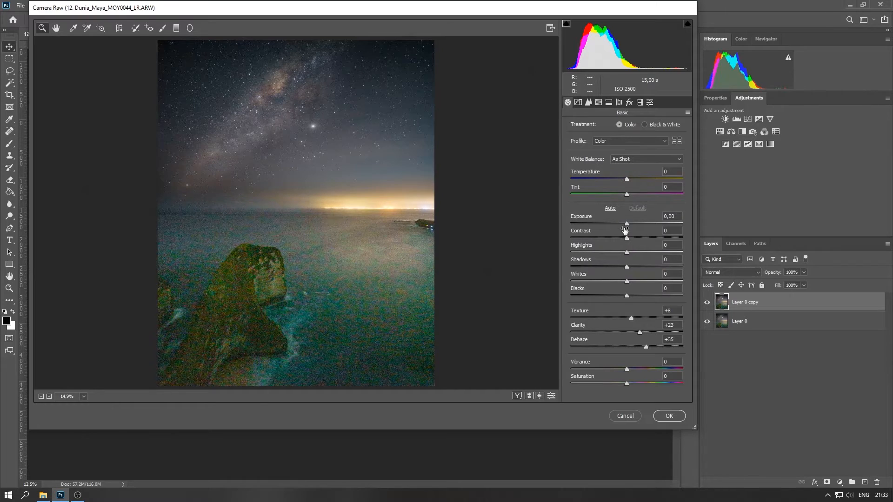
{"action": "left_click_drag", "start_coordinate": [627, 226], "coordinate": [629, 225]}
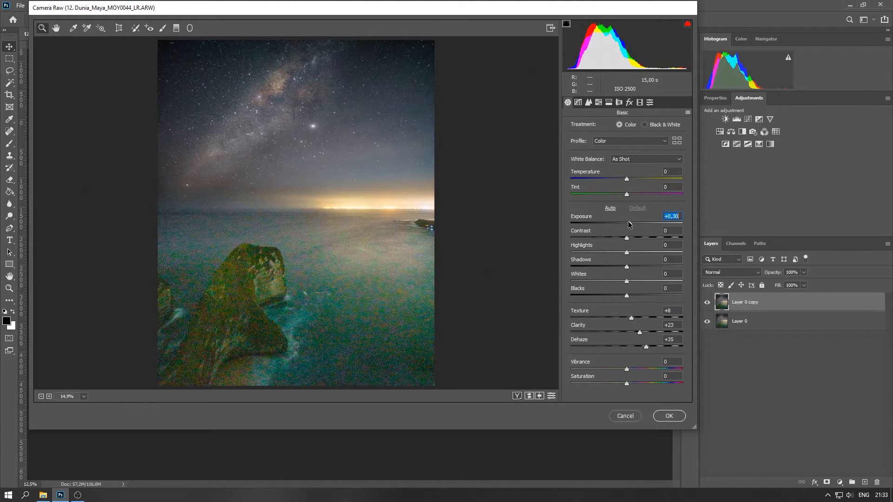
{"action": "left_click", "coordinate": [669, 416]}
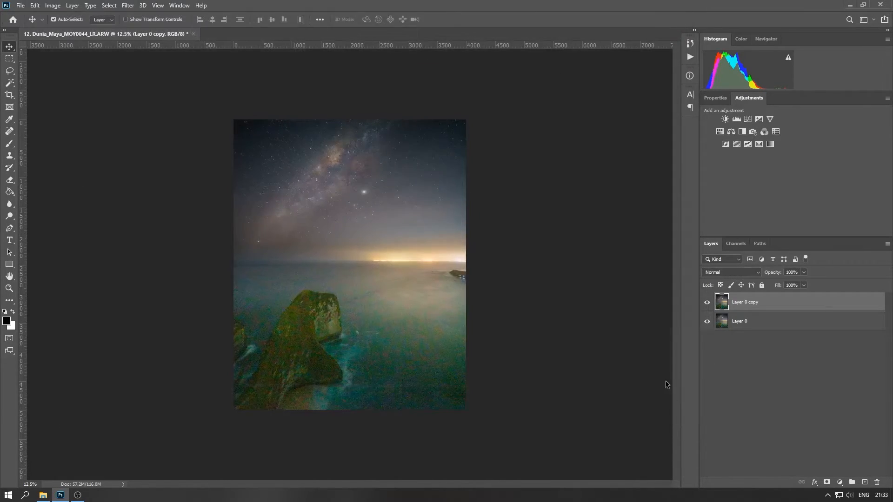
Step: Mask the duplicate layer with a linear black gradient at 90% opacity running from the rock up to just above the horizon
{"action": "left_click", "coordinate": [827, 483]}
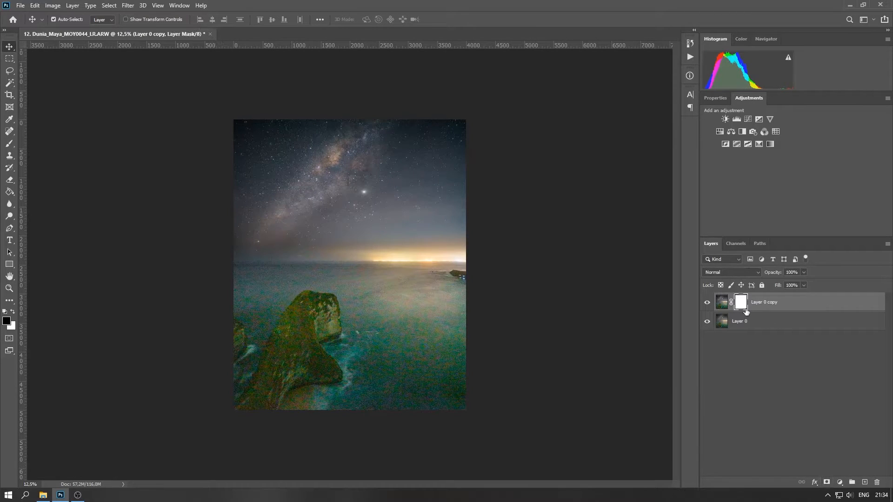
{"action": "left_click", "coordinate": [9, 192]}
{"action": "left_click", "coordinate": [43, 193]}
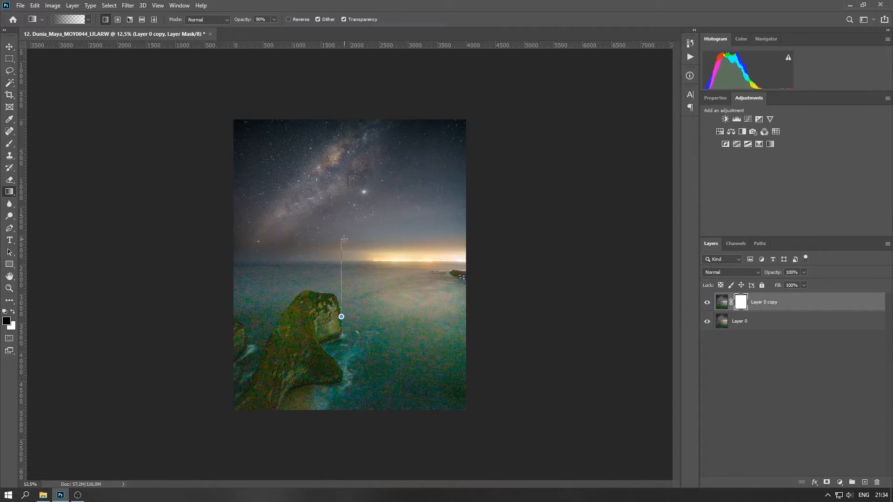
{"action": "left_click_drag", "start_coordinate": [344, 239], "coordinate": [344, 239]}
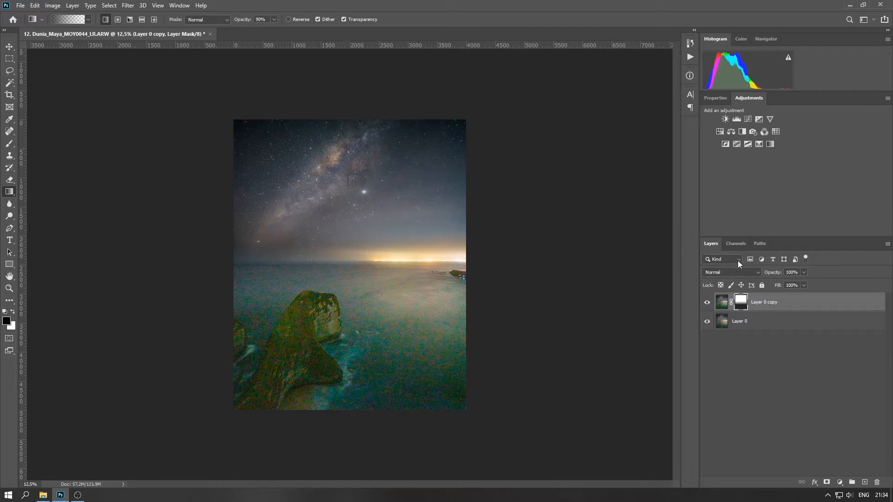
Step: Compare the image with the masked layer hidden and shown, and merge that layer down
{"action": "left_click", "coordinate": [707, 304]}
{"action": "left_click", "coordinate": [708, 305]}
{"action": "left_click", "coordinate": [707, 304]}
{"action": "left_click", "coordinate": [707, 304]}
{"action": "right_click", "coordinate": [823, 306]}
{"action": "left_click", "coordinate": [753, 370]}
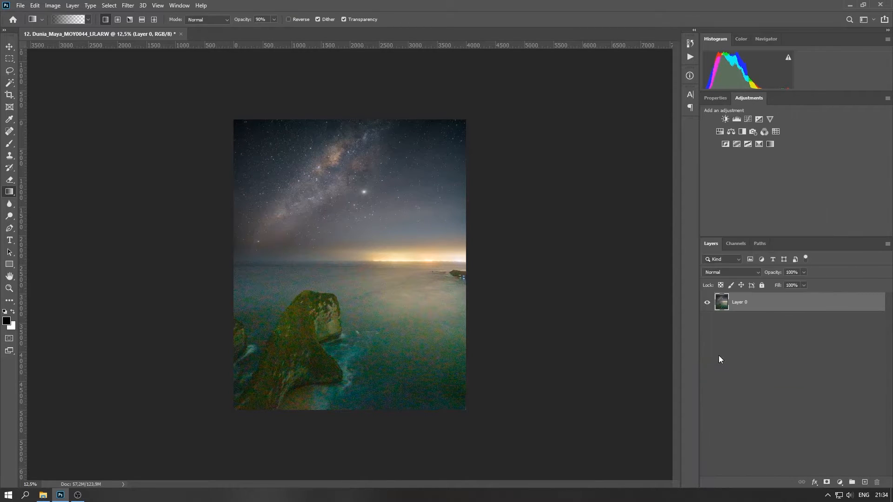
Step: Duplicate the merged layer and open the copy in the Topaz DeNoise filter
{"action": "left_click_drag", "start_coordinate": [800, 305], "coordinate": [865, 483]}
{"action": "left_click", "coordinate": [128, 6]}
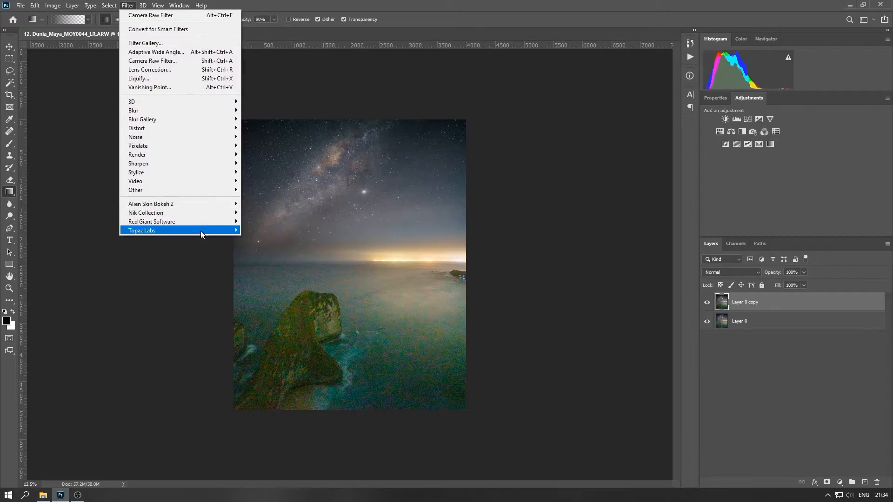
{"action": "mouse_move", "coordinate": [200, 231]}
{"action": "left_click", "coordinate": [291, 230]}
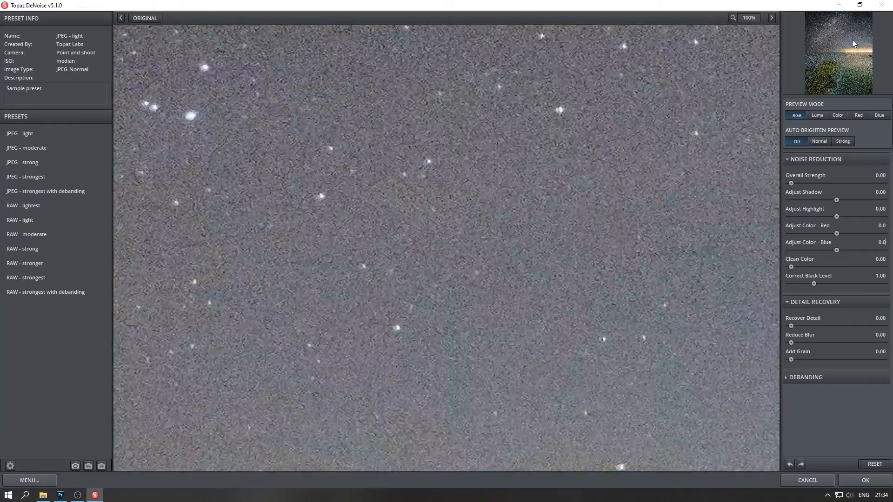
Step: Inspect noise in the dark water and set Adjust Color - Red to 0.80, Adjust Color - Blue to 0.78 and Overall Strength to 0.50
{"action": "left_click_drag", "start_coordinate": [853, 40], "coordinate": [855, 88]}
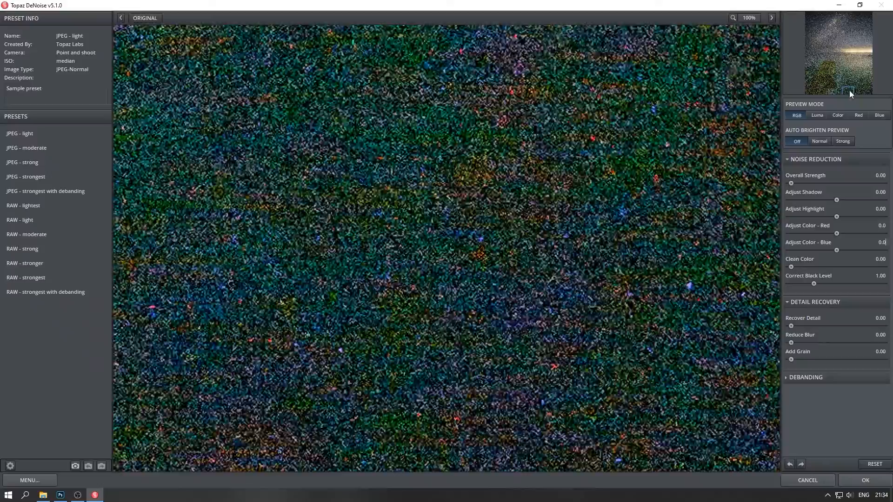
{"action": "left_click_drag", "start_coordinate": [850, 90], "coordinate": [833, 80]}
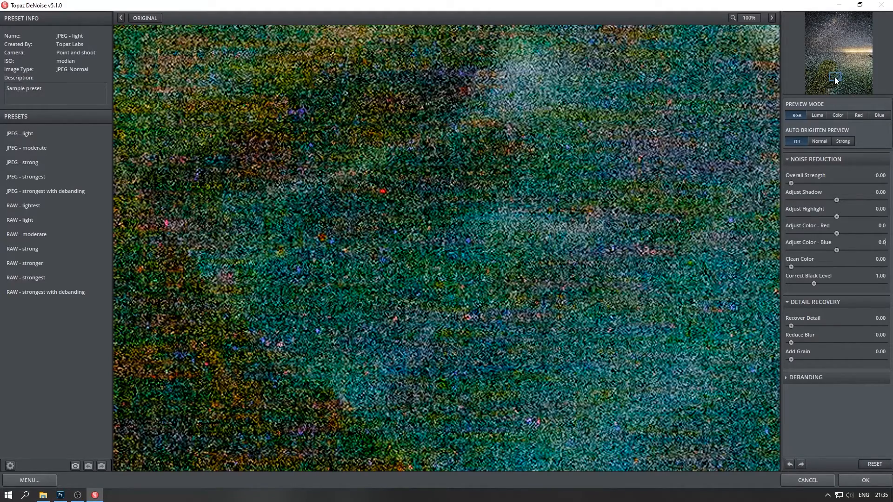
{"action": "mouse_move", "coordinate": [834, 77]}
{"action": "left_mouse_down"}
{"action": "mouse_move", "coordinate": [854, 91]}
{"action": "mouse_move", "coordinate": [836, 69]}
{"action": "mouse_move", "coordinate": [841, 80]}
{"action": "left_mouse_up"}
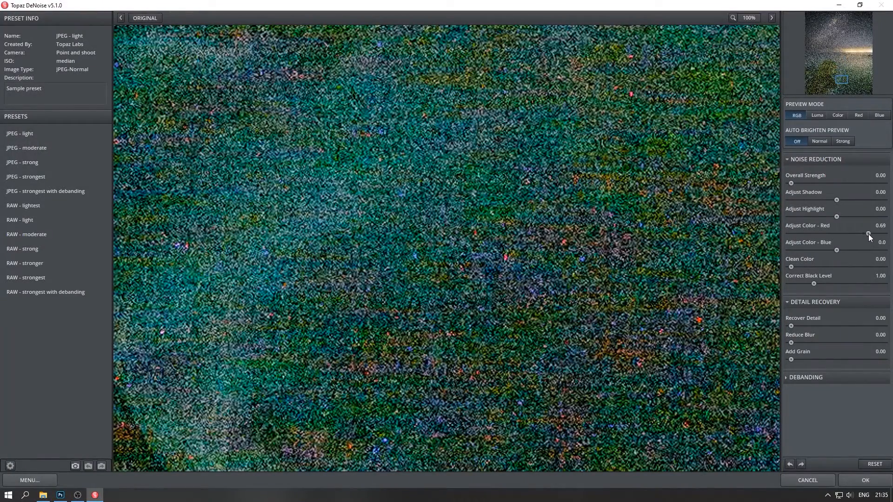
{"action": "left_click_drag", "start_coordinate": [837, 251], "coordinate": [873, 250]}
{"action": "left_click_drag", "start_coordinate": [814, 182], "coordinate": [836, 185]}
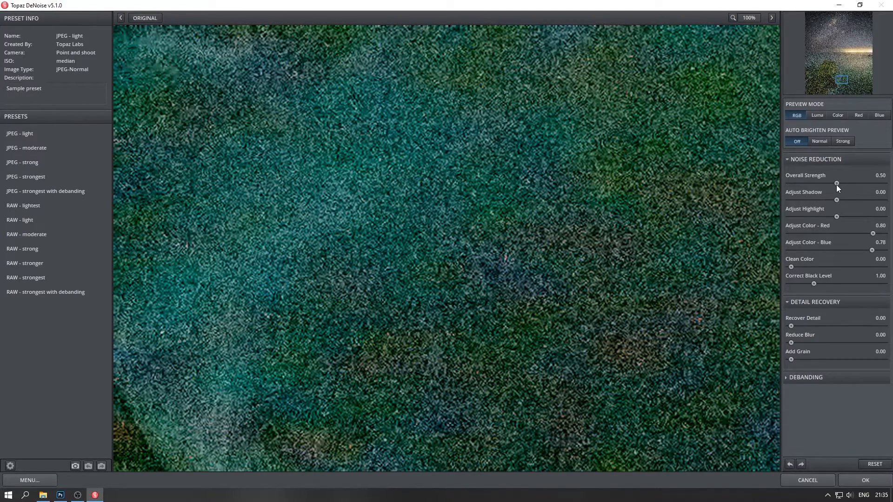
Step: Check the noise on the rock and in the photo's lower corners, and raise Overall Strength to 0.60
{"action": "left_click", "coordinate": [822, 82]}
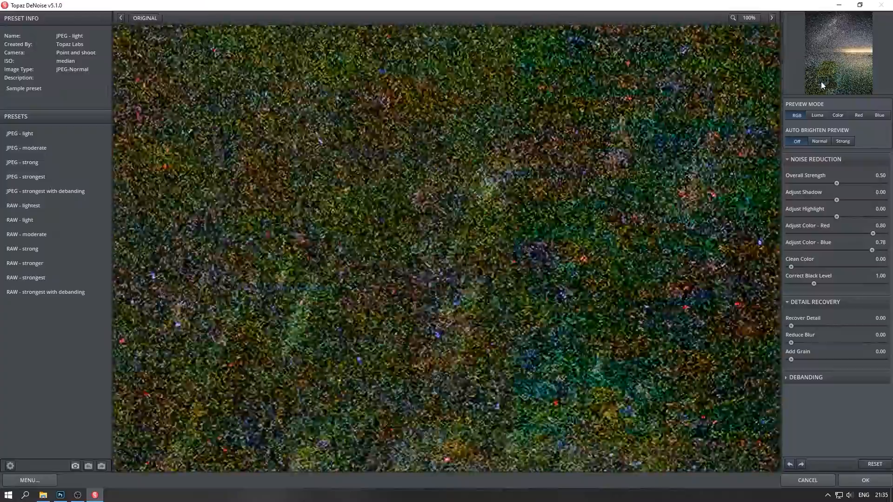
{"action": "left_click_drag", "start_coordinate": [822, 82], "coordinate": [794, 89]}
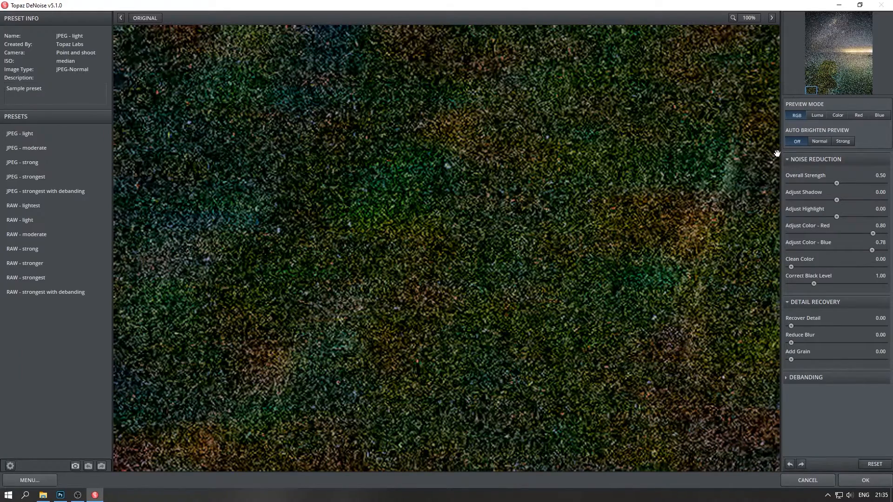
{"action": "left_click", "coordinate": [865, 89]}
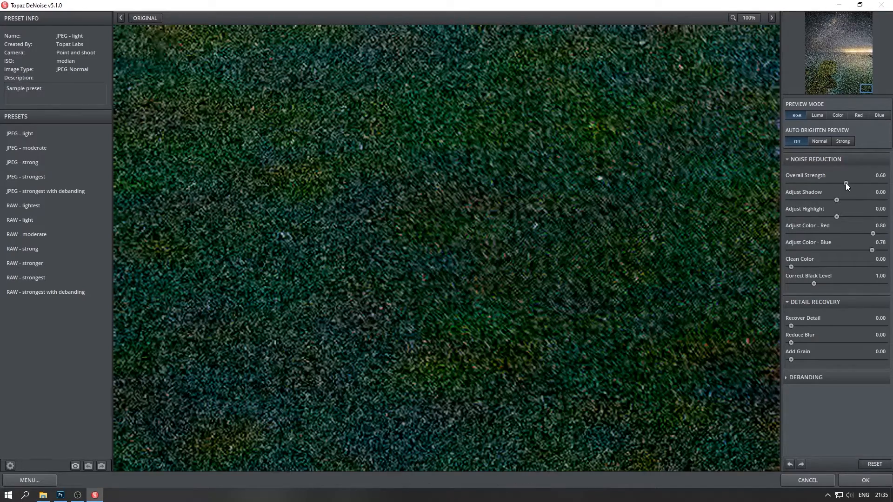
Step: Set Add Grain to 0.30, Reduce Blur to 0.40 and Recover Detail to 0.50, check the rock's edge and apply the denoising
{"action": "left_click", "coordinate": [836, 70]}
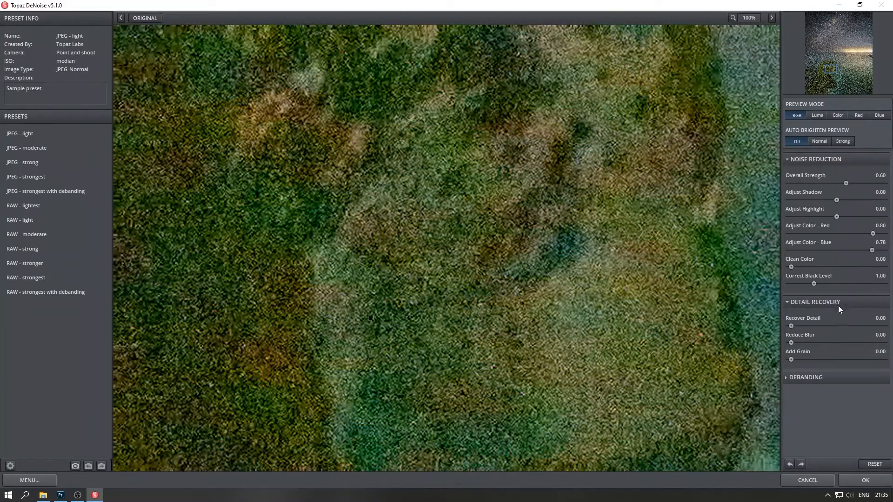
{"action": "left_click_drag", "start_coordinate": [816, 359], "coordinate": [819, 359]}
{"action": "left_click", "coordinate": [796, 343]}
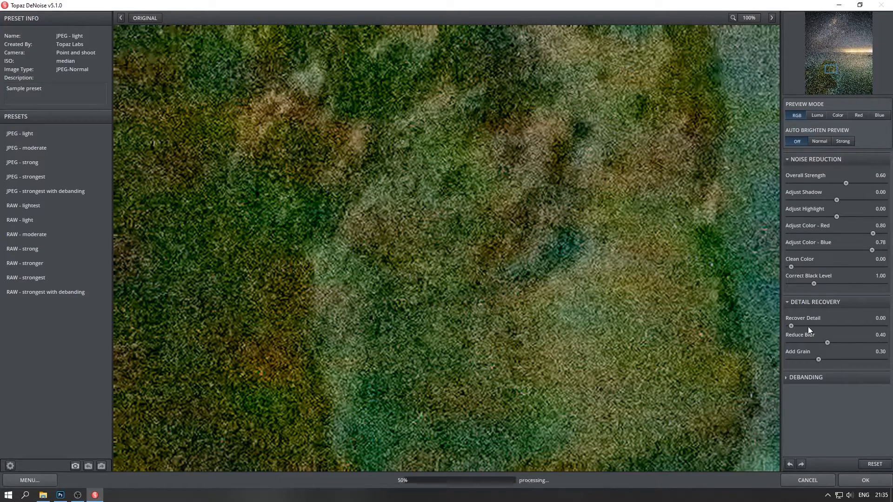
{"action": "left_click_drag", "start_coordinate": [793, 326], "coordinate": [836, 326]}
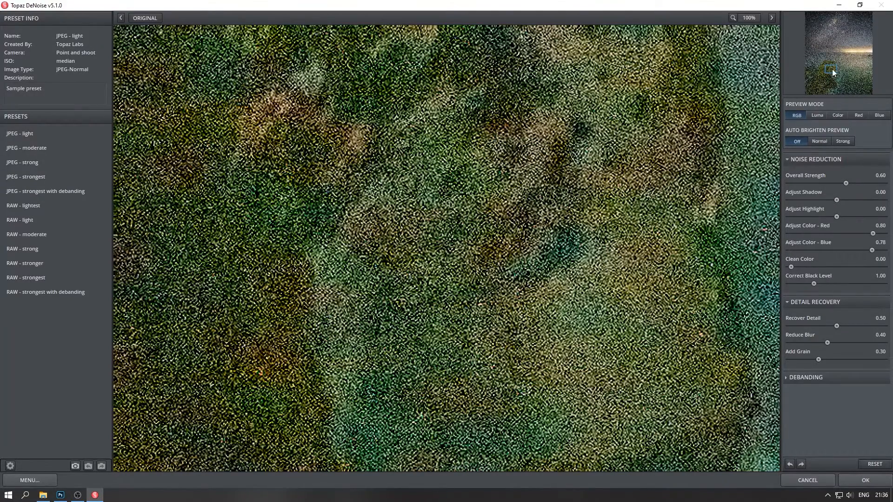
{"action": "mouse_move", "coordinate": [832, 70]}
{"action": "left_mouse_down"}
{"action": "mouse_move", "coordinate": [862, 90]}
{"action": "mouse_move", "coordinate": [820, 95]}
{"action": "mouse_move", "coordinate": [864, 71]}
{"action": "mouse_move", "coordinate": [840, 73]}
{"action": "left_mouse_up"}
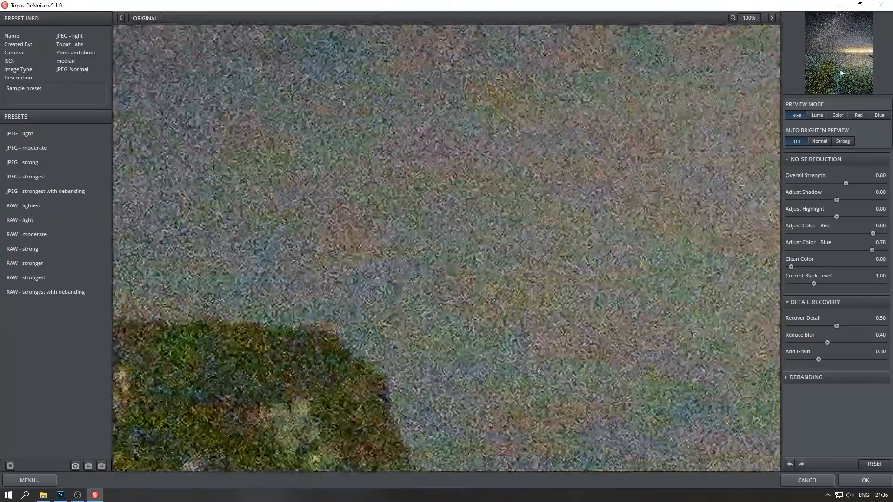
{"action": "left_click", "coordinate": [856, 481]}
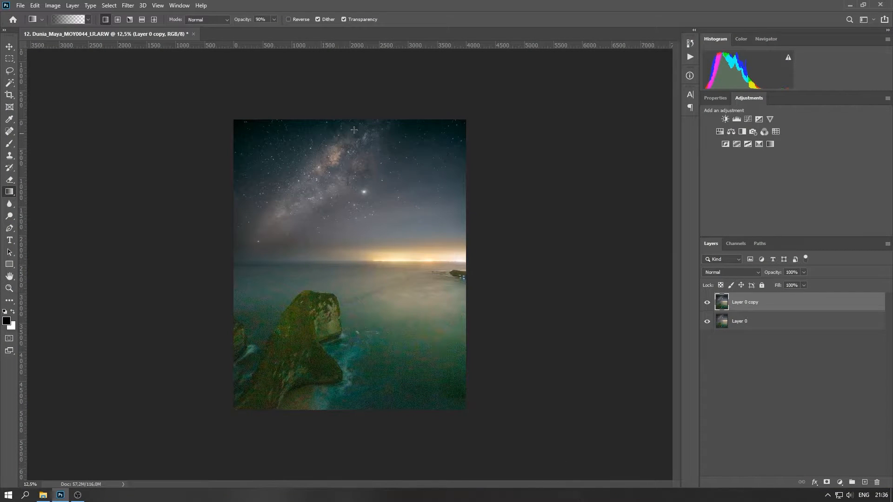
Step: Examine the denoised rock and sea up close, and return to viewing the whole photo
{"action": "key", "text": "v"}
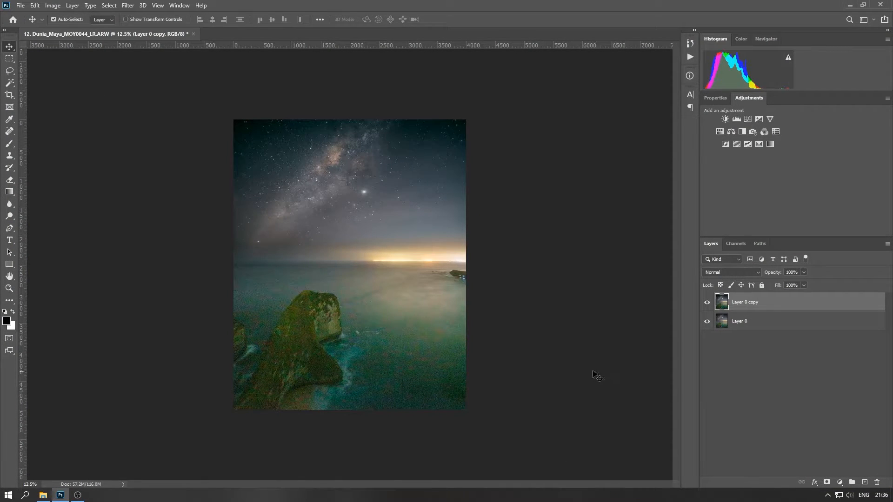
{"action": "key", "text": "ctrl+plus"}
{"action": "key", "text": "ctrl+plus"}
{"action": "key", "text": "ctrl+plus"}
{"action": "left_click_drag", "start_coordinate": [427, 363], "coordinate": [405, 152]}
{"action": "left_click_drag", "start_coordinate": [514, 260], "coordinate": [535, 299]}
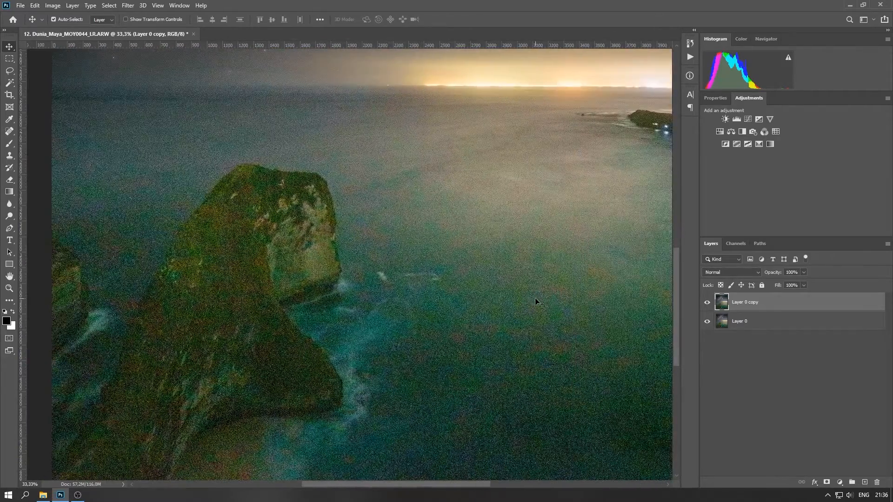
{"action": "key", "text": "ctrl+0"}
{"action": "key", "text": "ctrl+minus"}
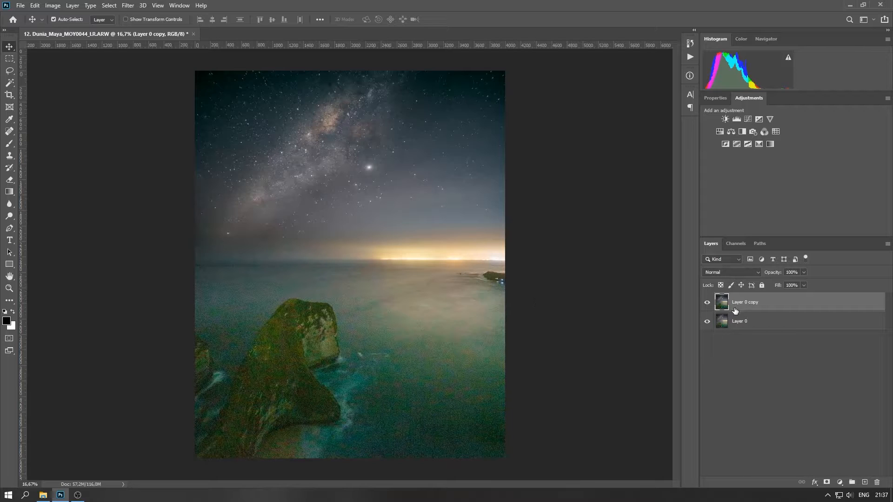
Step: Merge the denoised layer down and duplicate the merged result
{"action": "right_click", "coordinate": [786, 307]}
{"action": "left_click", "coordinate": [734, 376]}
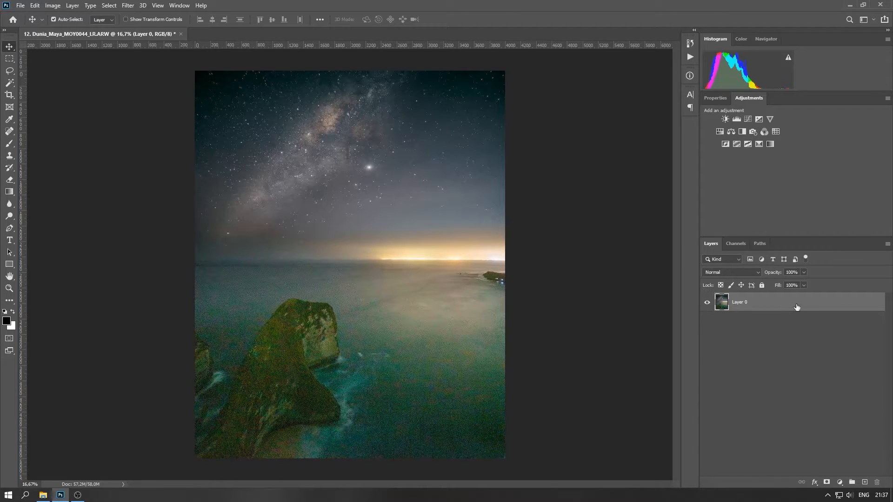
{"action": "left_click_drag", "start_coordinate": [797, 307], "coordinate": [864, 482]}
Step: In the Camera Raw Filter, sample white balance from the surf beside the rock, then set Temperature to +4 and Tint to +45
{"action": "left_click", "coordinate": [128, 6]}
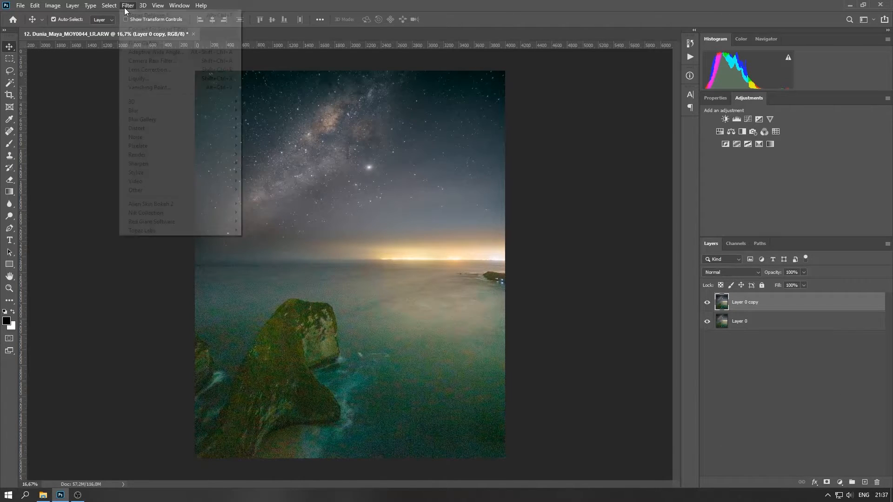
{"action": "left_click", "coordinate": [177, 61]}
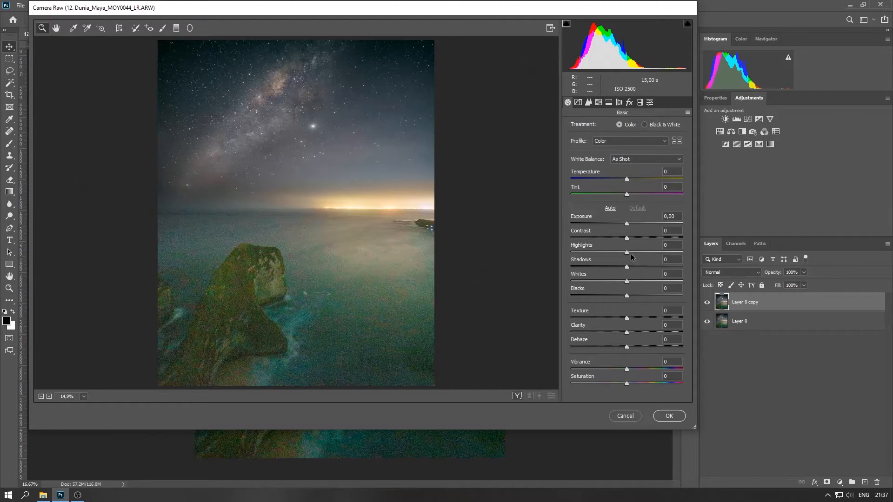
{"action": "left_click", "coordinate": [73, 29]}
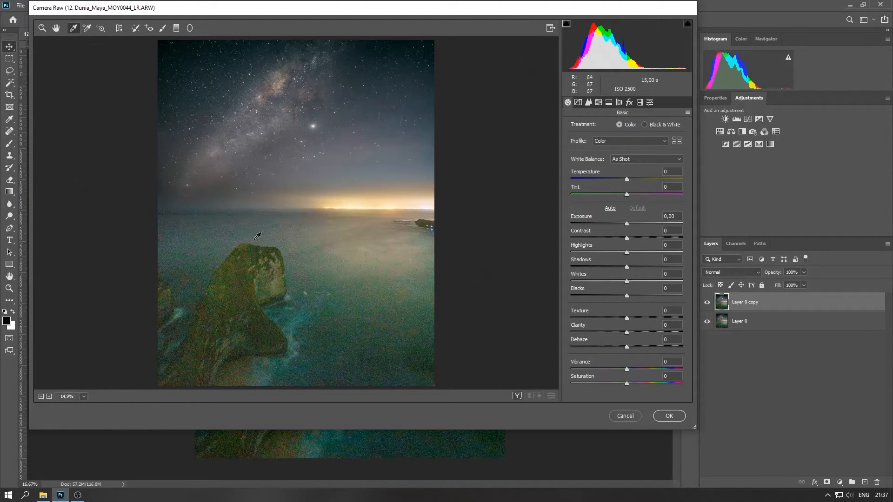
{"action": "left_click", "coordinate": [181, 312]}
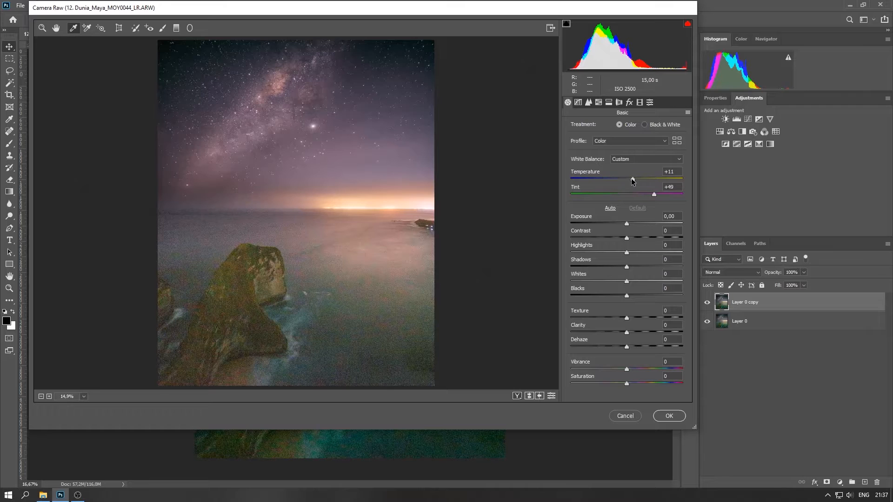
{"action": "left_click", "coordinate": [632, 177]}
{"action": "left_click_drag", "start_coordinate": [632, 178], "coordinate": [628, 179]}
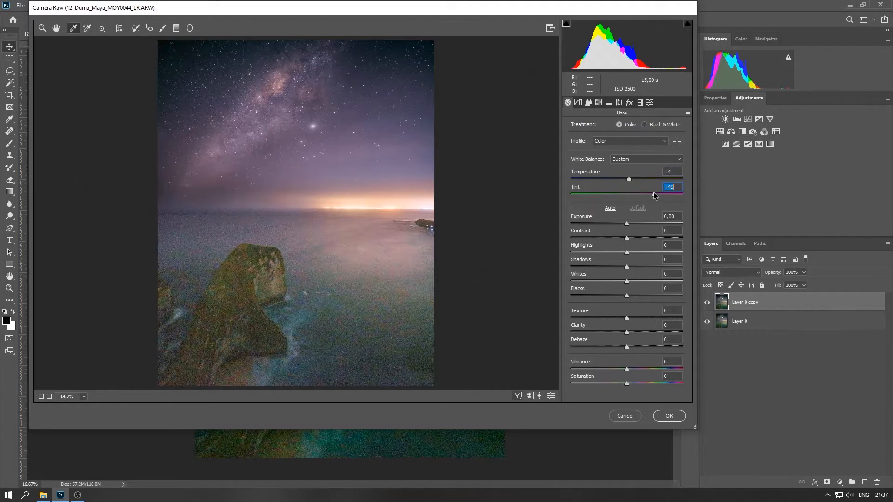
{"action": "left_click_drag", "start_coordinate": [652, 193], "coordinate": [651, 193]}
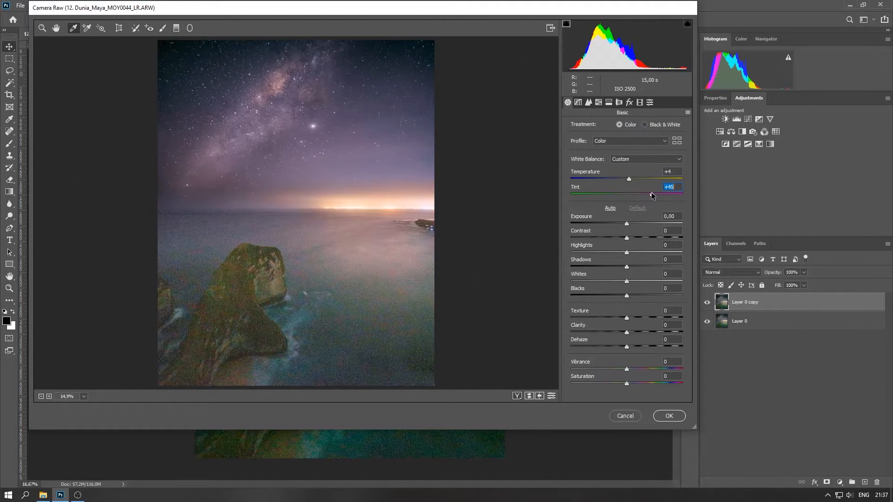
Step: Set Contrast to +46, Shadows to +18 and Whites to -16, and apply the Camera Raw Filter
{"action": "left_click_drag", "start_coordinate": [627, 239], "coordinate": [654, 238]}
{"action": "left_click", "coordinate": [627, 268]}
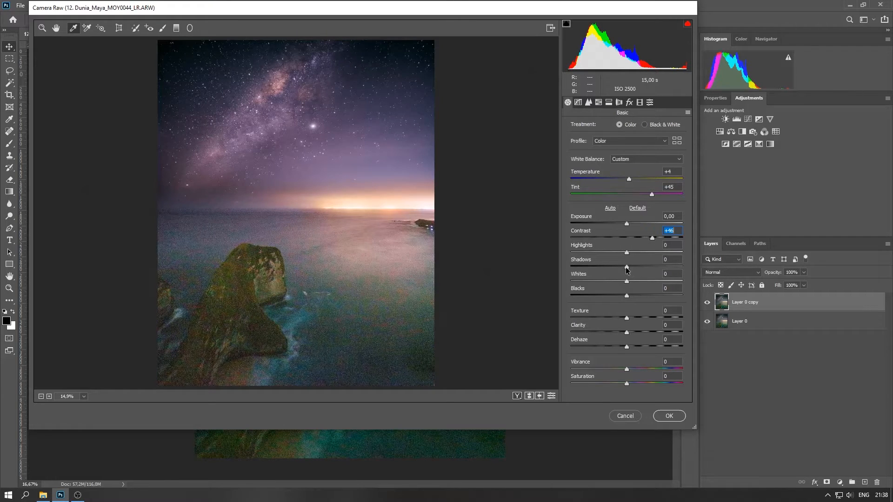
{"action": "left_click_drag", "start_coordinate": [627, 269], "coordinate": [619, 285]}
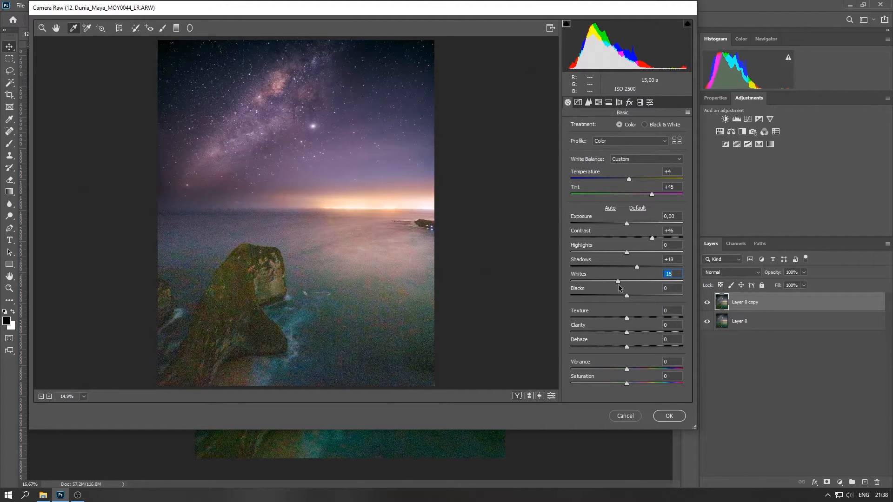
{"action": "left_click", "coordinate": [670, 417]}
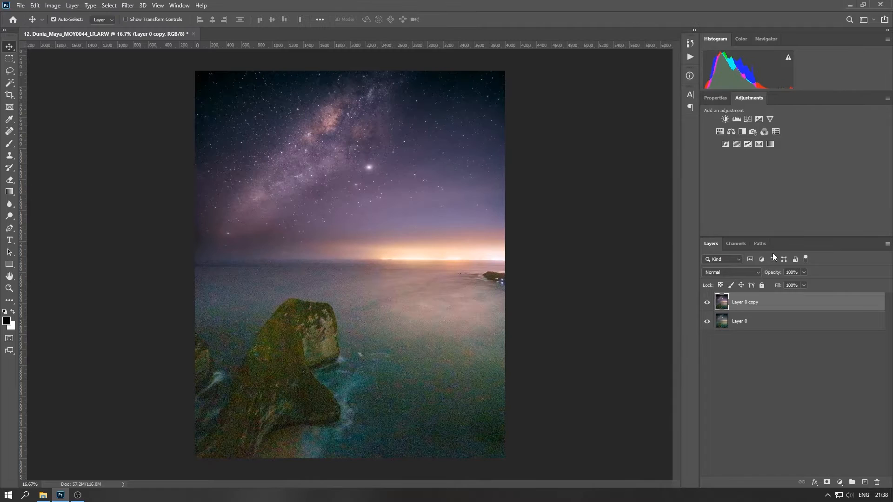
Step: Mask the adjusted layer copy with a vertical black-to-transparent gradient across the horizon to hide its effect in the sky, and compare
{"action": "left_click", "coordinate": [826, 483]}
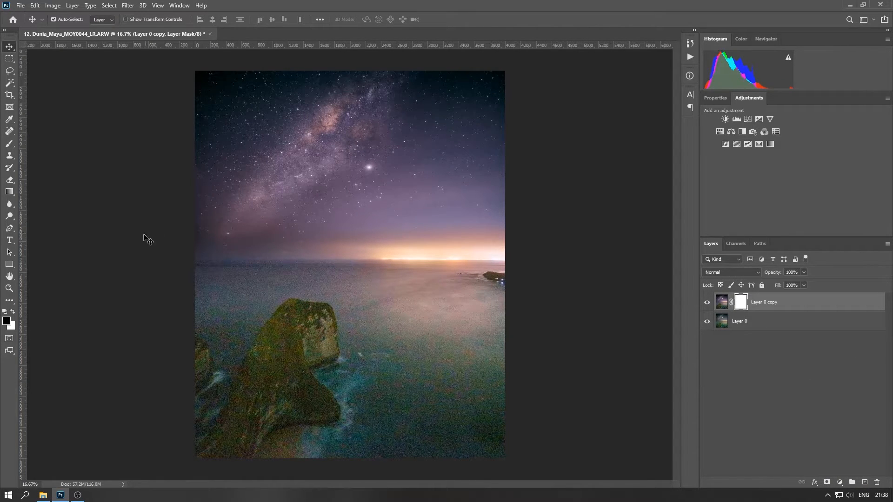
{"action": "left_click", "coordinate": [10, 192]}
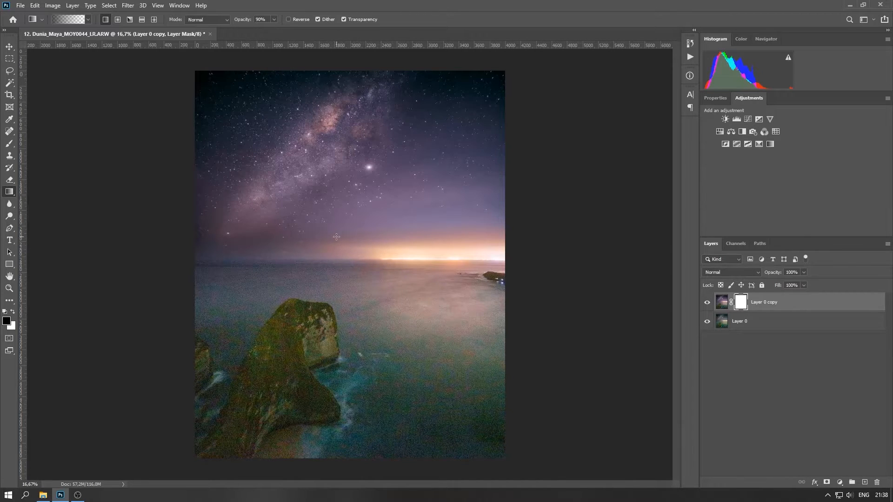
{"action": "left_click_drag", "start_coordinate": [337, 237], "coordinate": [339, 342]}
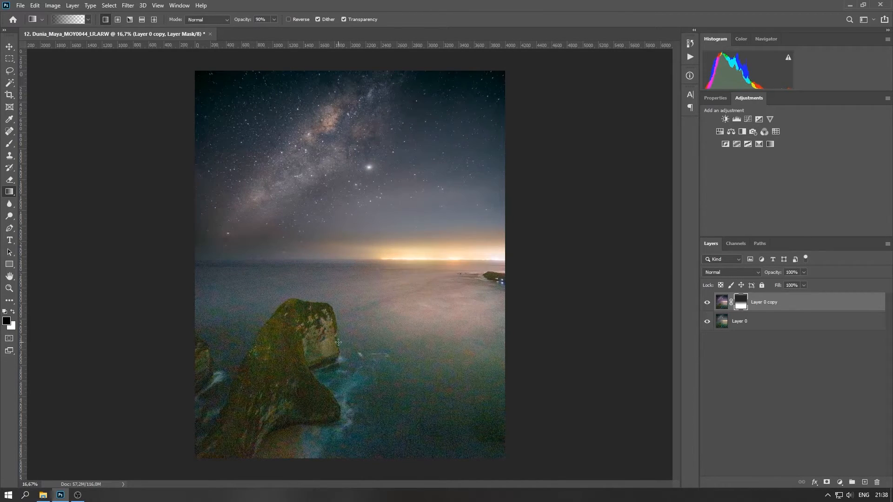
{"action": "left_click", "coordinate": [708, 303]}
{"action": "left_click", "coordinate": [708, 303]}
Step: Merge the masked layer copy down into the layer below
{"action": "right_click", "coordinate": [791, 308]}
{"action": "left_click", "coordinate": [733, 365]}
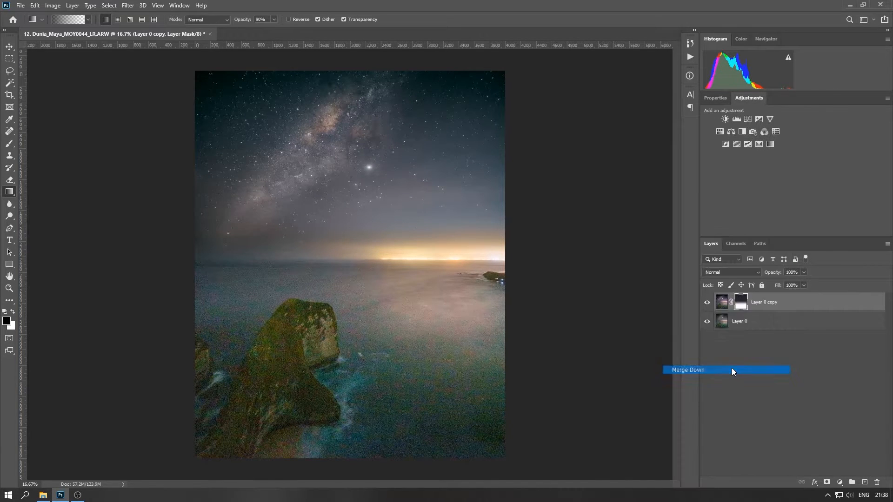
{"action": "key", "text": "ctrl+minus"}
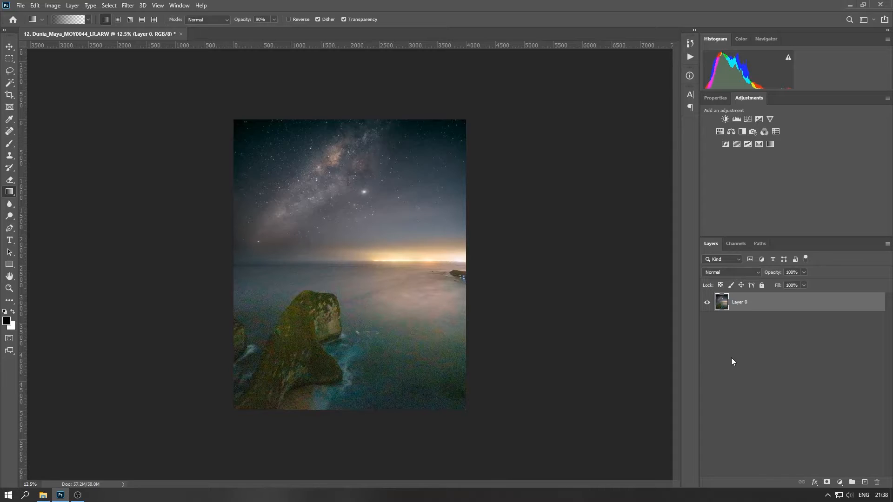
{"action": "key", "text": "ctrl+0"}
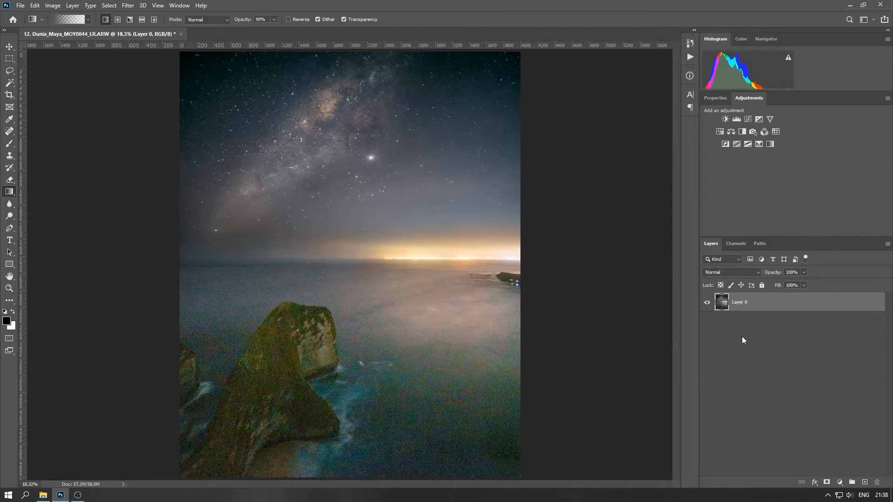
{"action": "left_click", "coordinate": [10, 46]}
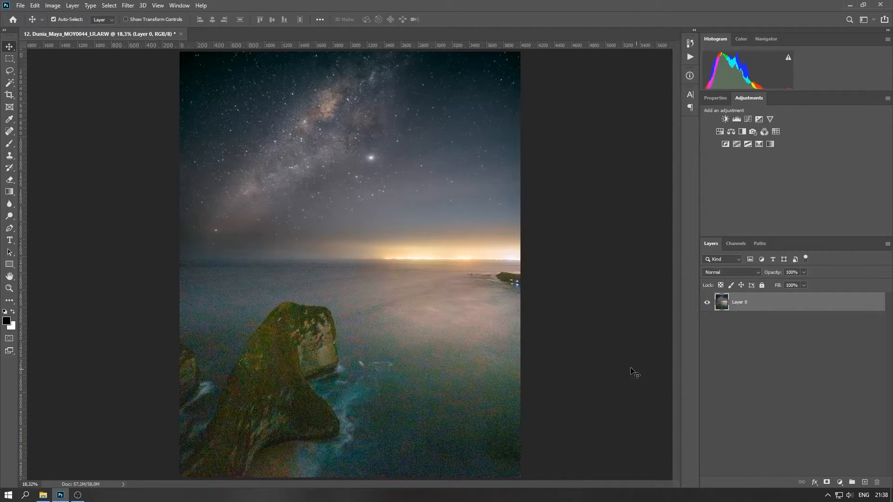
Step: Create a new layer and fill it with black (000000)
{"action": "left_click", "coordinate": [866, 483]}
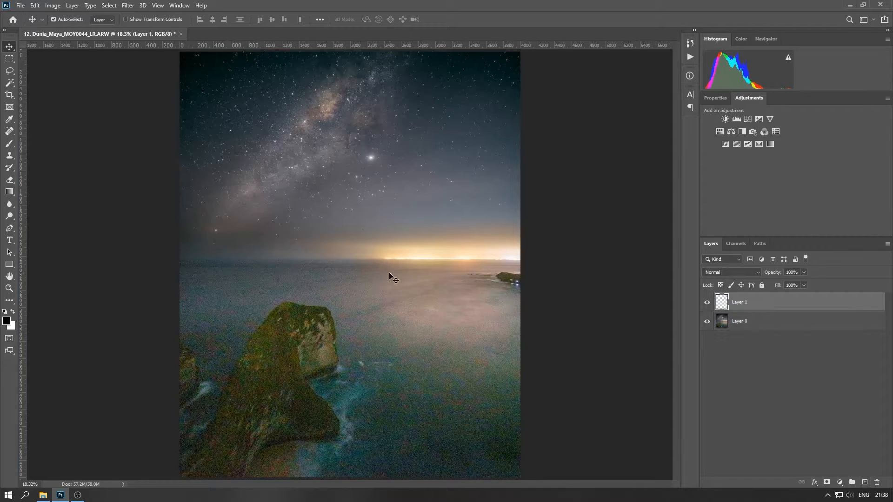
{"action": "left_click", "coordinate": [9, 192]}
{"action": "left_click", "coordinate": [41, 201]}
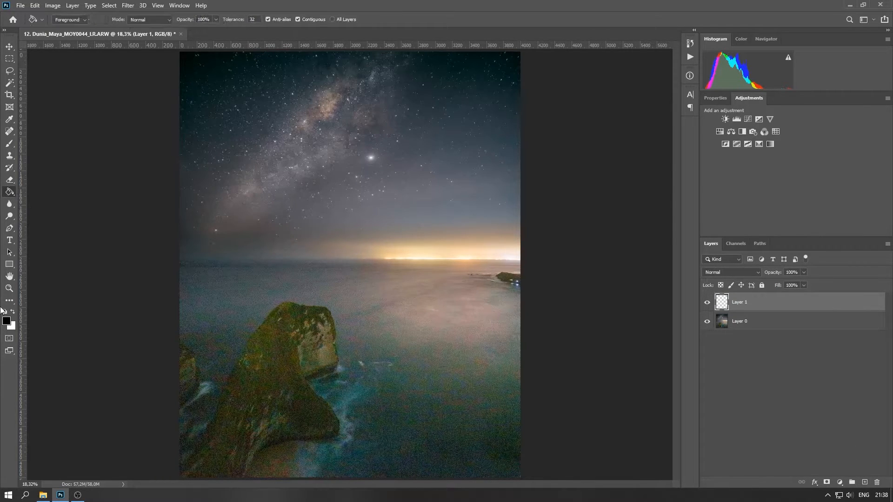
{"action": "left_click", "coordinate": [6, 320]}
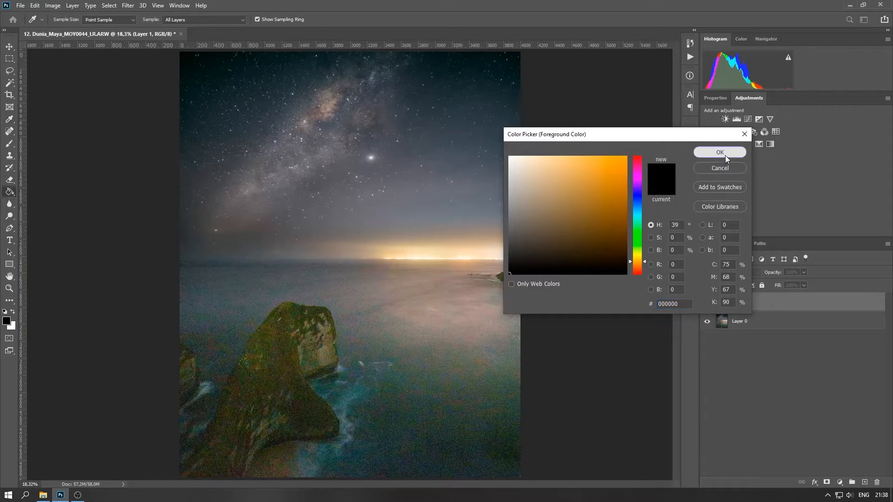
{"action": "left_click", "coordinate": [724, 153]}
{"action": "left_click", "coordinate": [473, 259]}
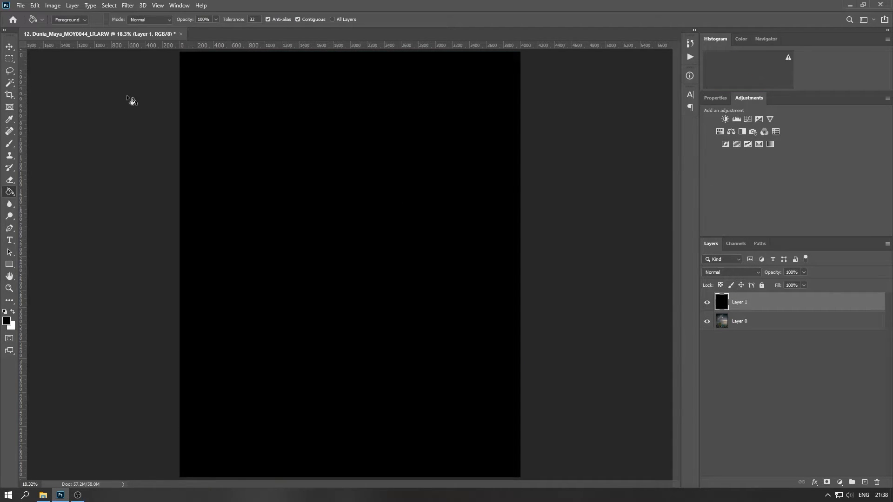
Step: Erase the centre of the black layer over the horizon and lower sky with a 4100 px eraser at 0% hardness, leaving dark edges
{"action": "left_click", "coordinate": [9, 180]}
{"action": "key", "text": "ctrl+minus"}
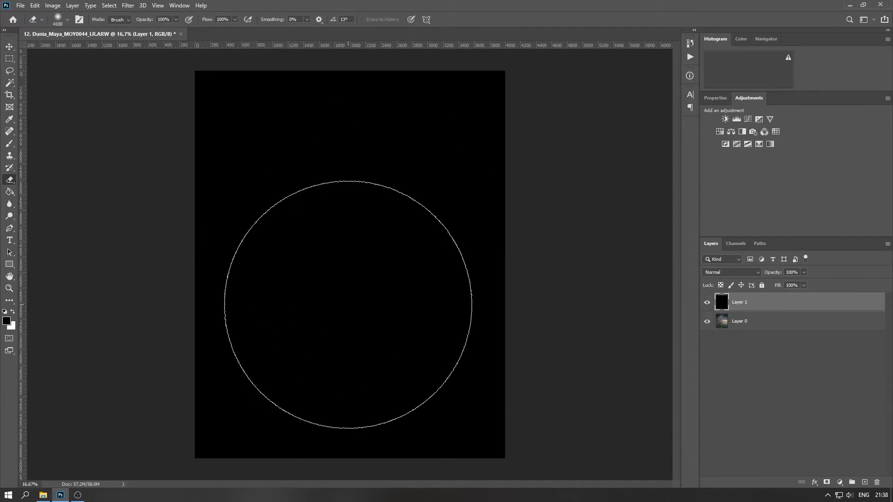
{"action": "right_click", "coordinate": [347, 304]}
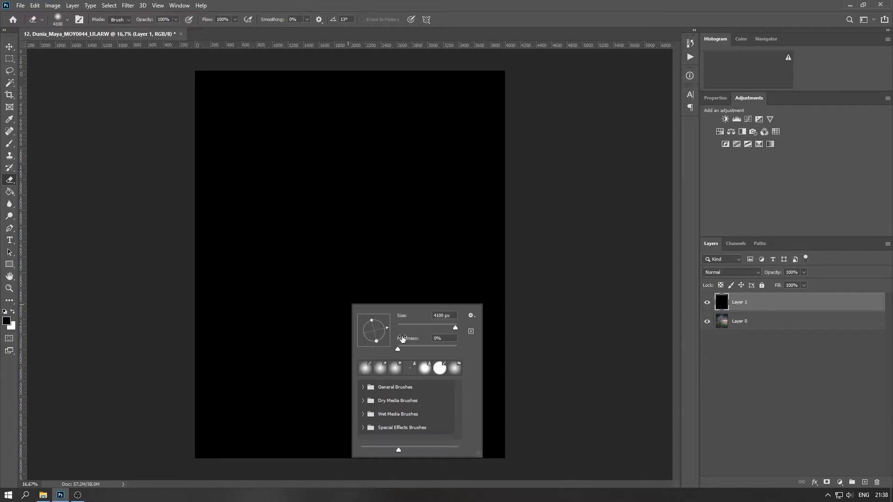
{"action": "key", "text": "Return"}
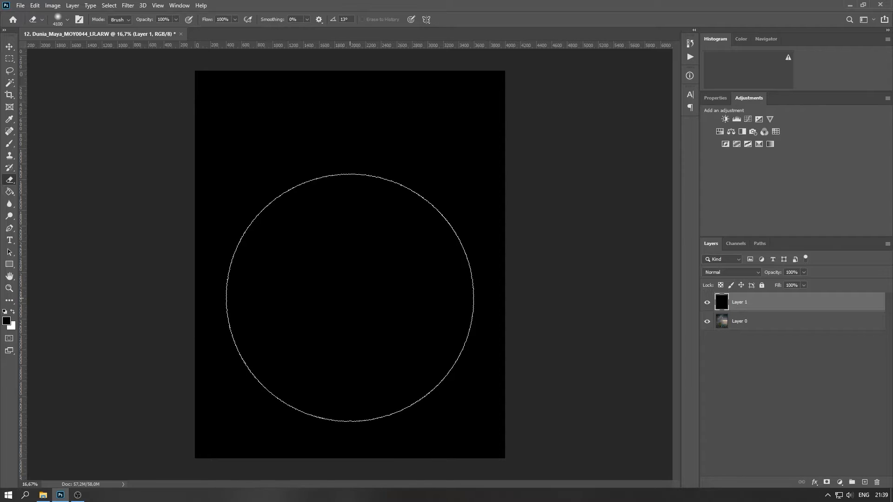
{"action": "left_click_drag", "start_coordinate": [348, 295], "coordinate": [350, 225]}
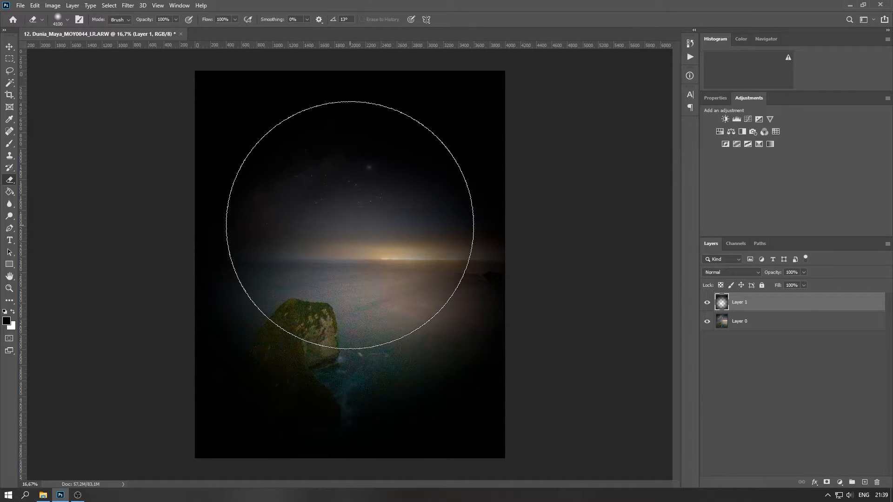
{"action": "left_click", "coordinate": [350, 225]}
Step: Reduce the black vignette layer's opacity to 30% and compare the photo with and without it
{"action": "key", "text": "v"}
{"action": "left_click", "coordinate": [804, 273]}
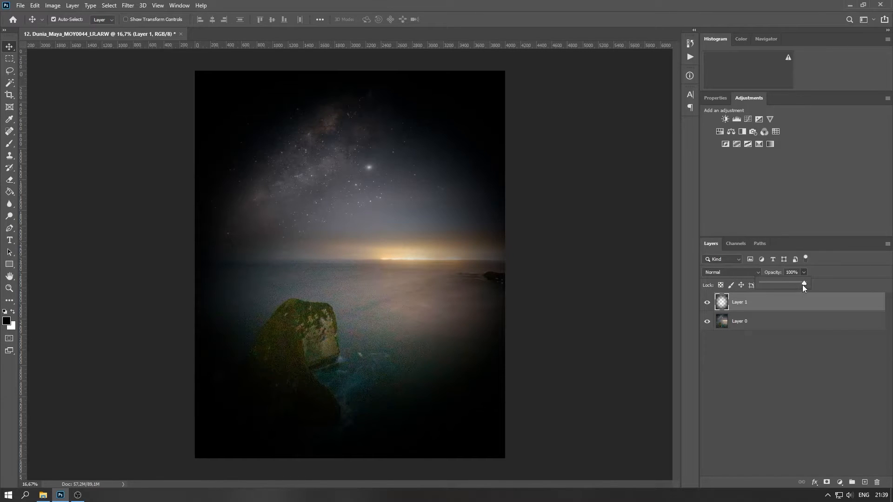
{"action": "left_click_drag", "start_coordinate": [775, 284], "coordinate": [774, 282]}
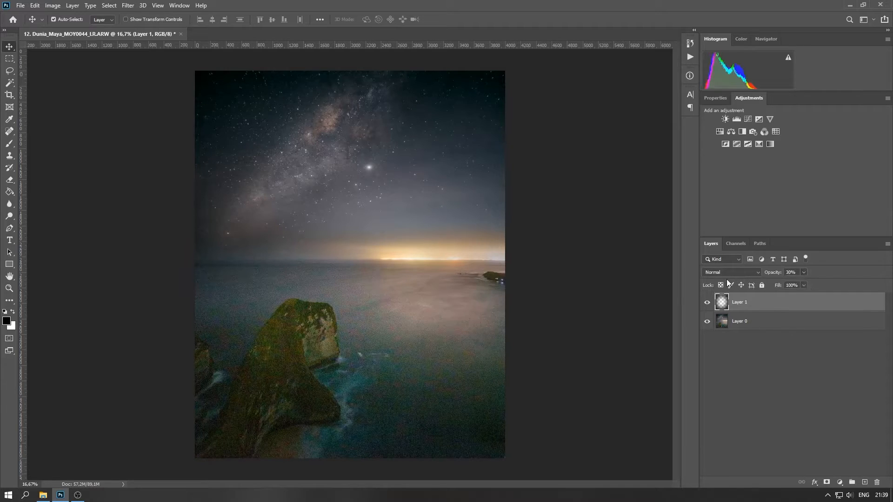
{"action": "left_click", "coordinate": [707, 302]}
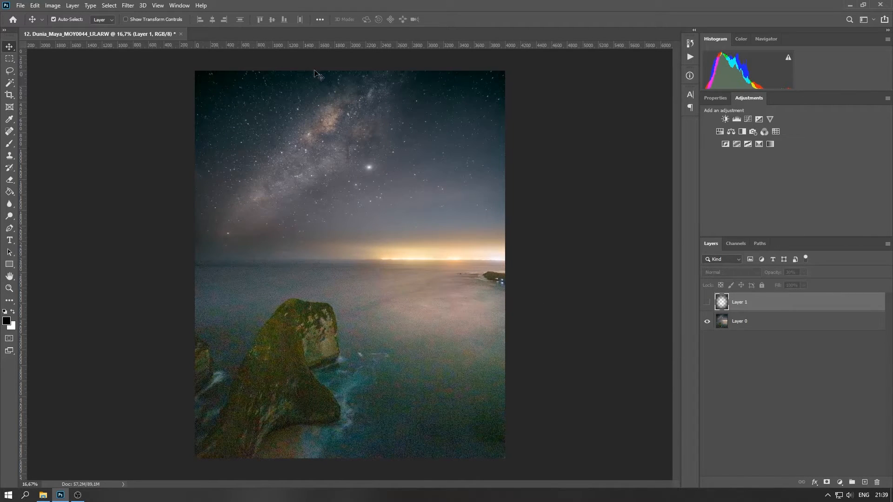
{"action": "left_click", "coordinate": [707, 302]}
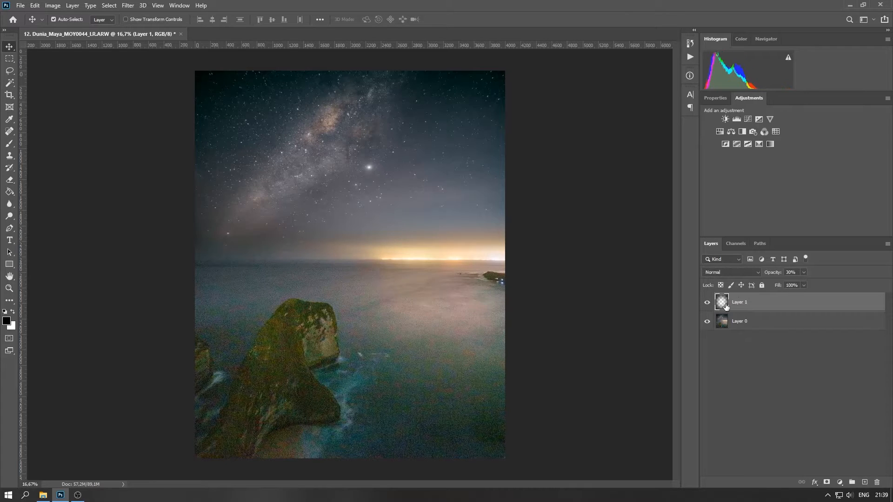
Step: Mask the vignette layer with a vertical gradient from the upper sky to the top of the rock, fading it out of the sky, and compare
{"action": "left_click", "coordinate": [828, 483]}
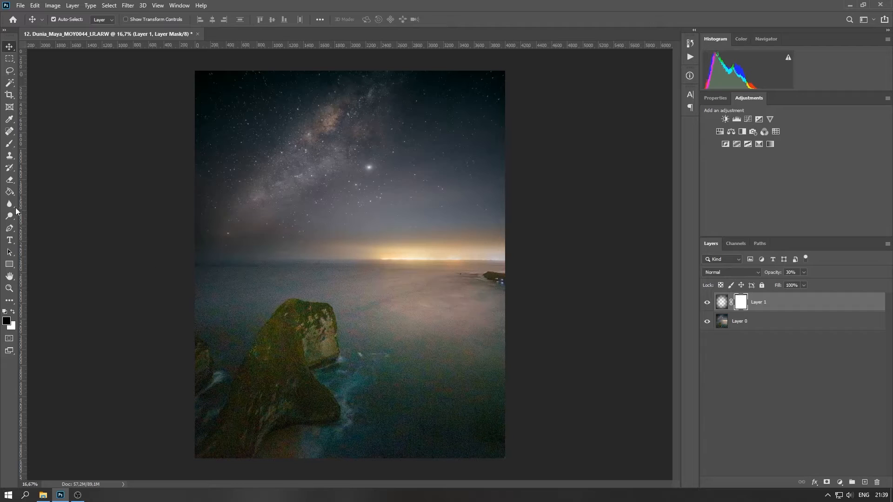
{"action": "left_click", "coordinate": [10, 191]}
{"action": "left_click", "coordinate": [42, 192]}
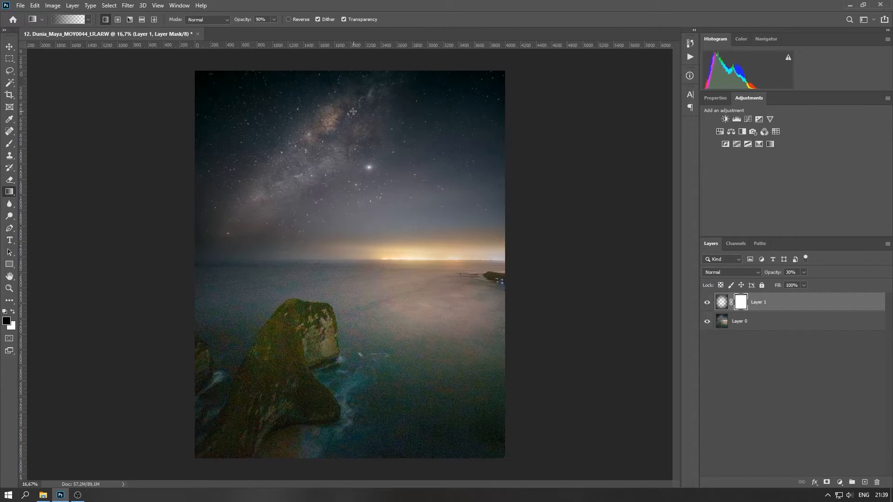
{"action": "left_click_drag", "start_coordinate": [347, 128], "coordinate": [343, 305]}
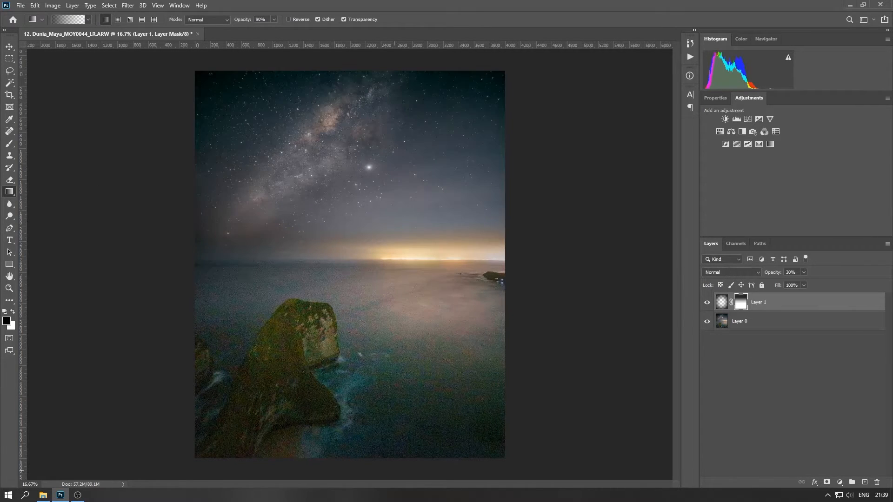
{"action": "left_click", "coordinate": [706, 303]}
{"action": "left_click", "coordinate": [707, 303]}
{"action": "key", "text": "v"}
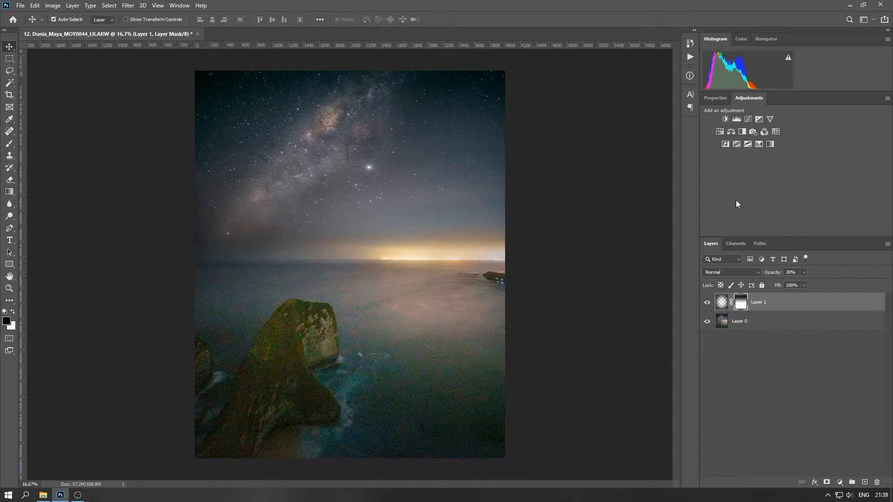
Step: Apply Levels to the photo layer with the midtone input at 0.95 and the white input at 219
{"action": "left_click", "coordinate": [753, 327]}
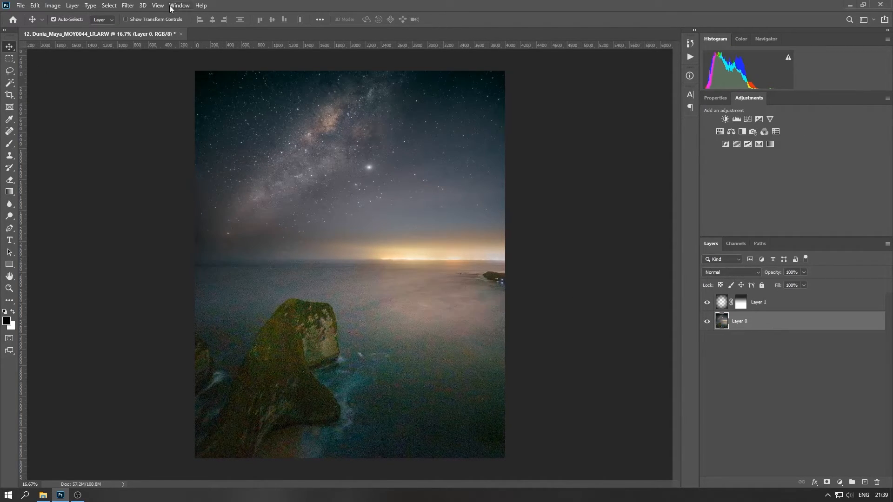
{"action": "left_click", "coordinate": [52, 6]}
{"action": "mouse_move", "coordinate": [65, 30]}
{"action": "left_click", "coordinate": [168, 38]}
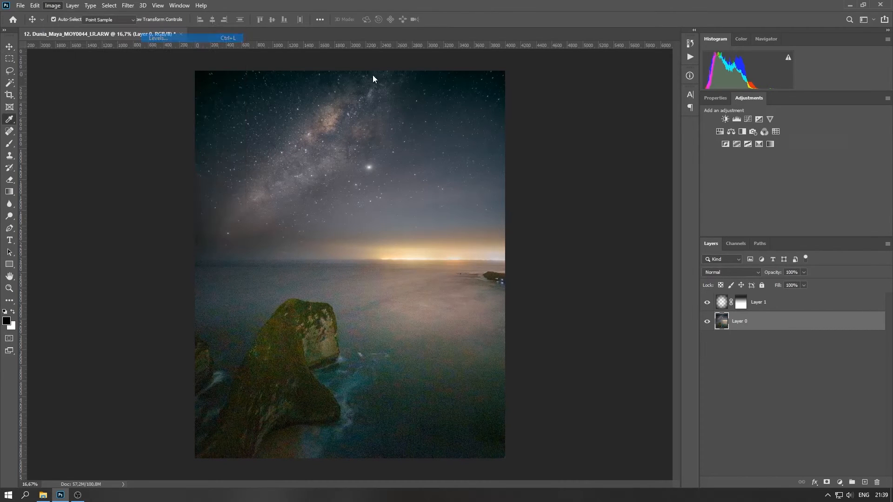
{"action": "left_click_drag", "start_coordinate": [747, 239], "coordinate": [749, 239]}
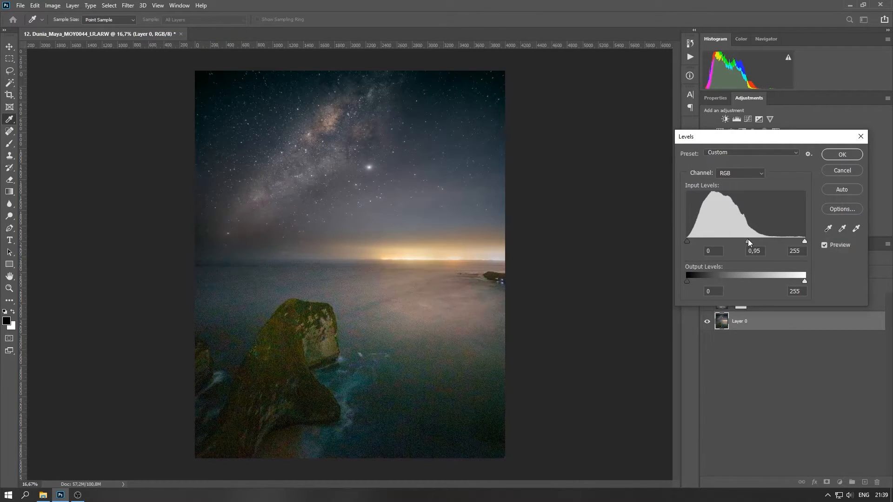
{"action": "left_click_drag", "start_coordinate": [804, 242], "coordinate": [788, 241]}
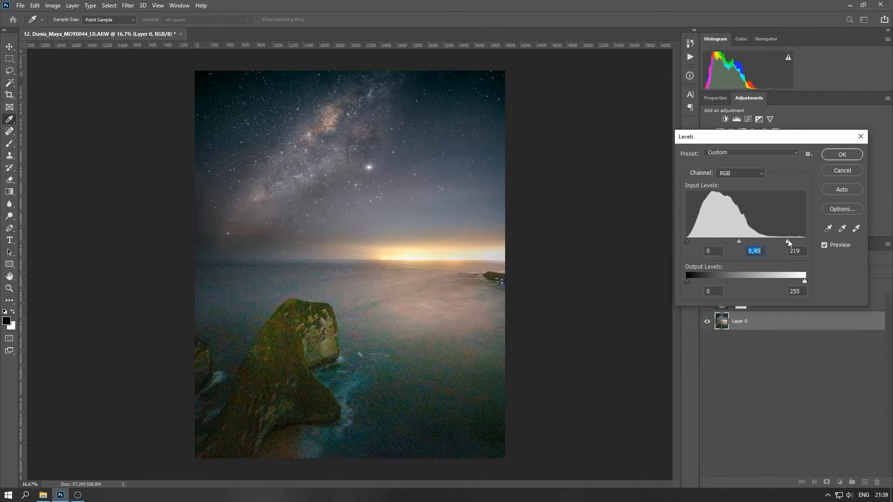
{"action": "left_click", "coordinate": [842, 155]}
{"action": "key", "text": "v"}
{"action": "key", "text": "ctrl+minus"}
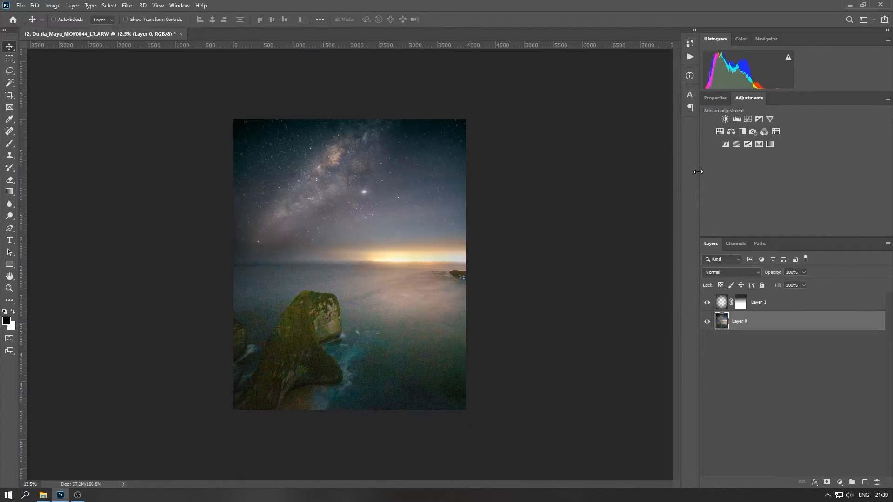
{"action": "key", "text": "ctrl"}
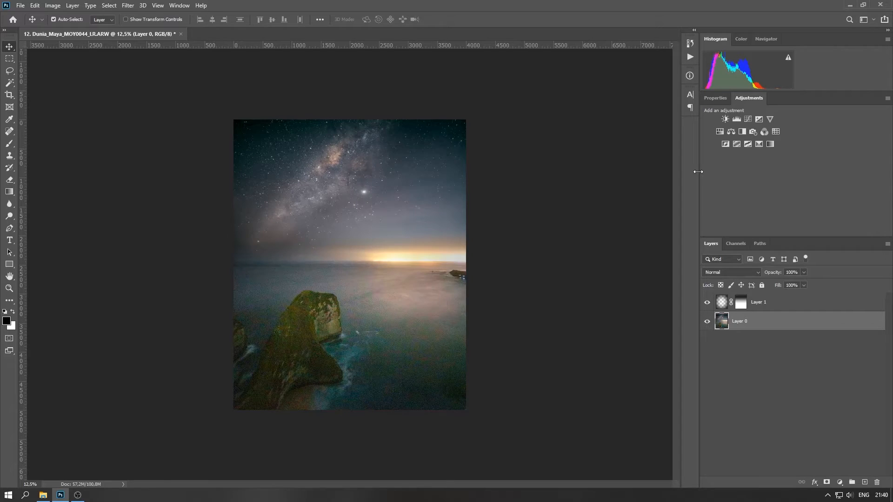